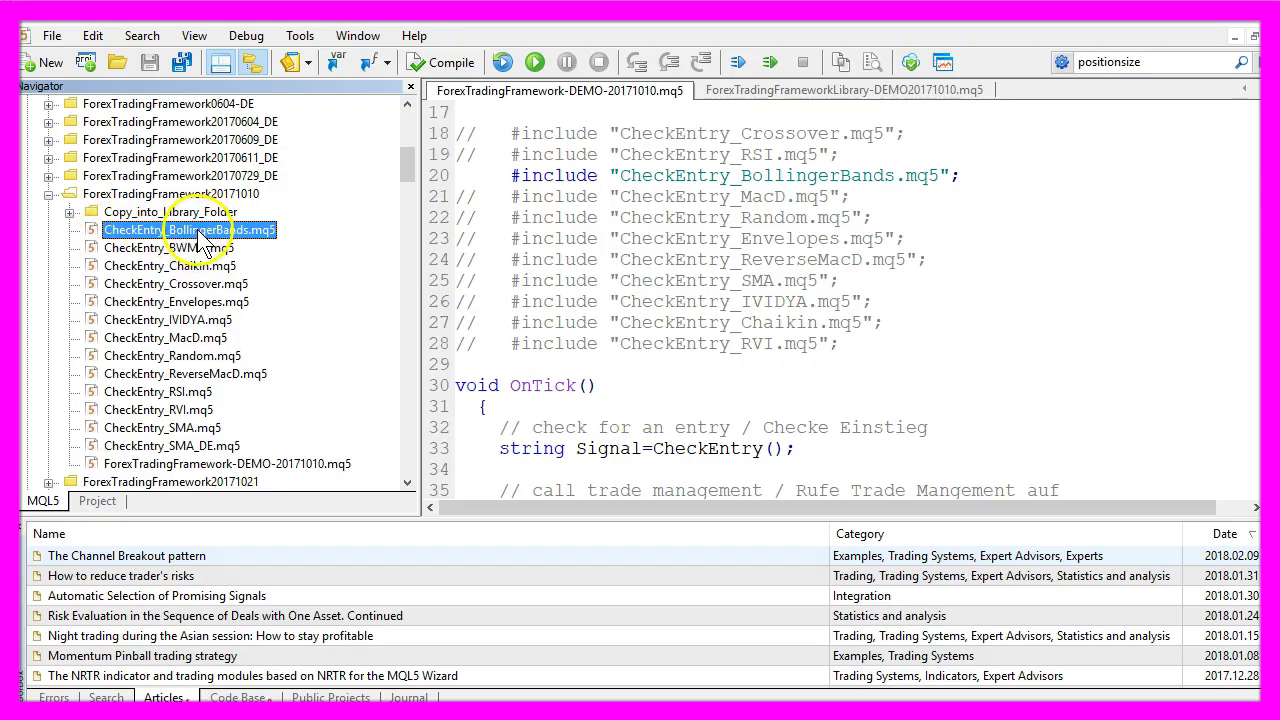
- Browse the CheckEntry modules, open ForexTradingFramework-DEMO-20171010.mq5 and select the BollingerBands include on line 20
key("Down")
key("Down")
key("Down")
key("Down")
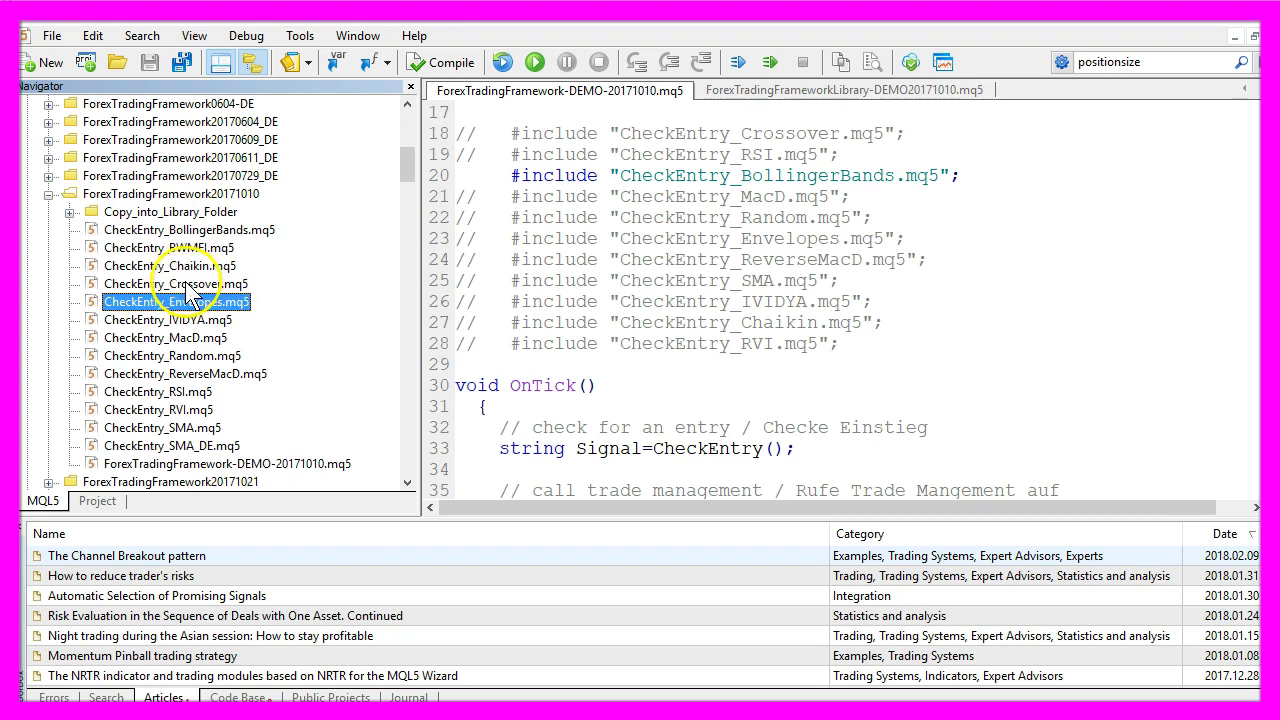
key("Down")
key("Down")
key("Down")
key("Down")
key("Down")
key("Down")
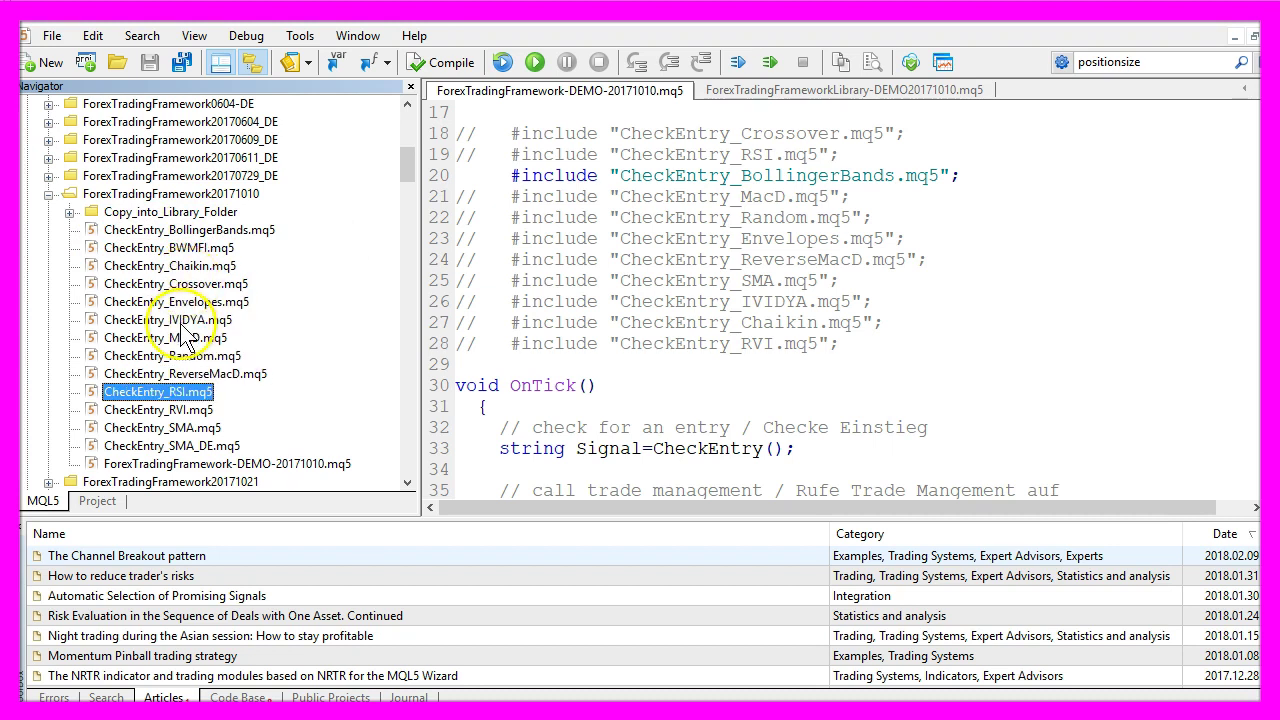
left_click(120, 466)
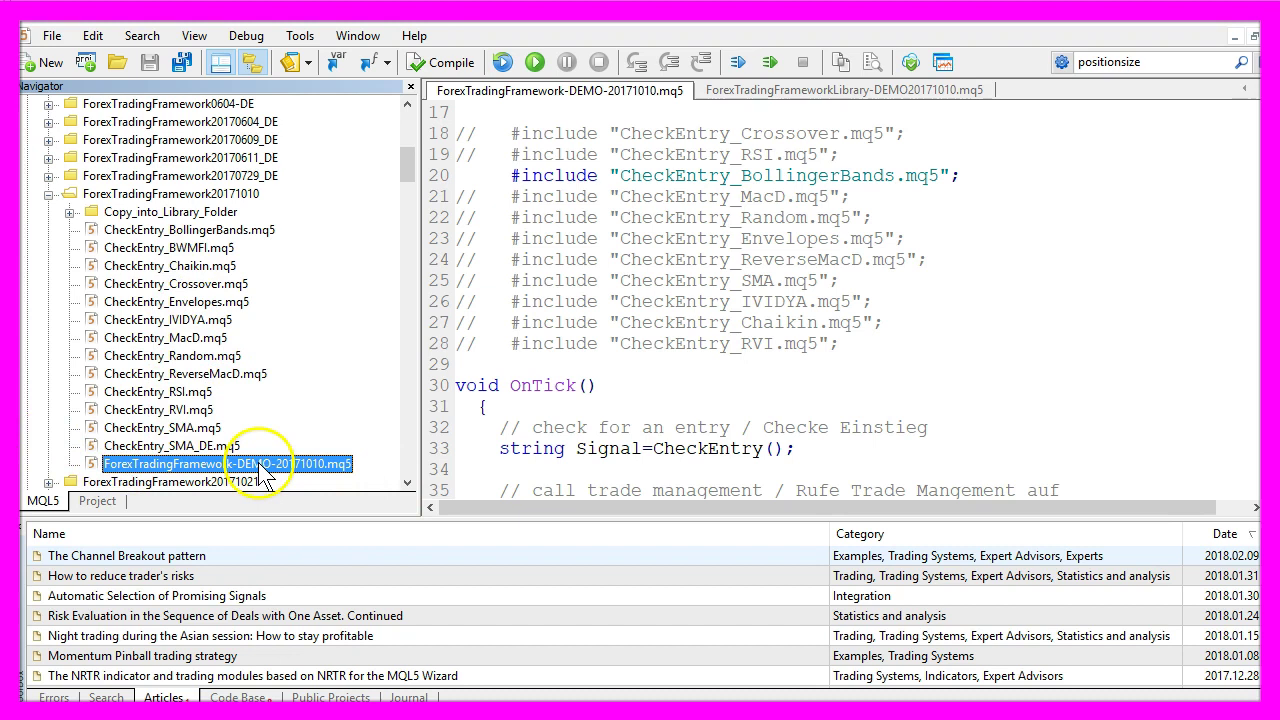
left_click_drag(617, 175, 938, 175)
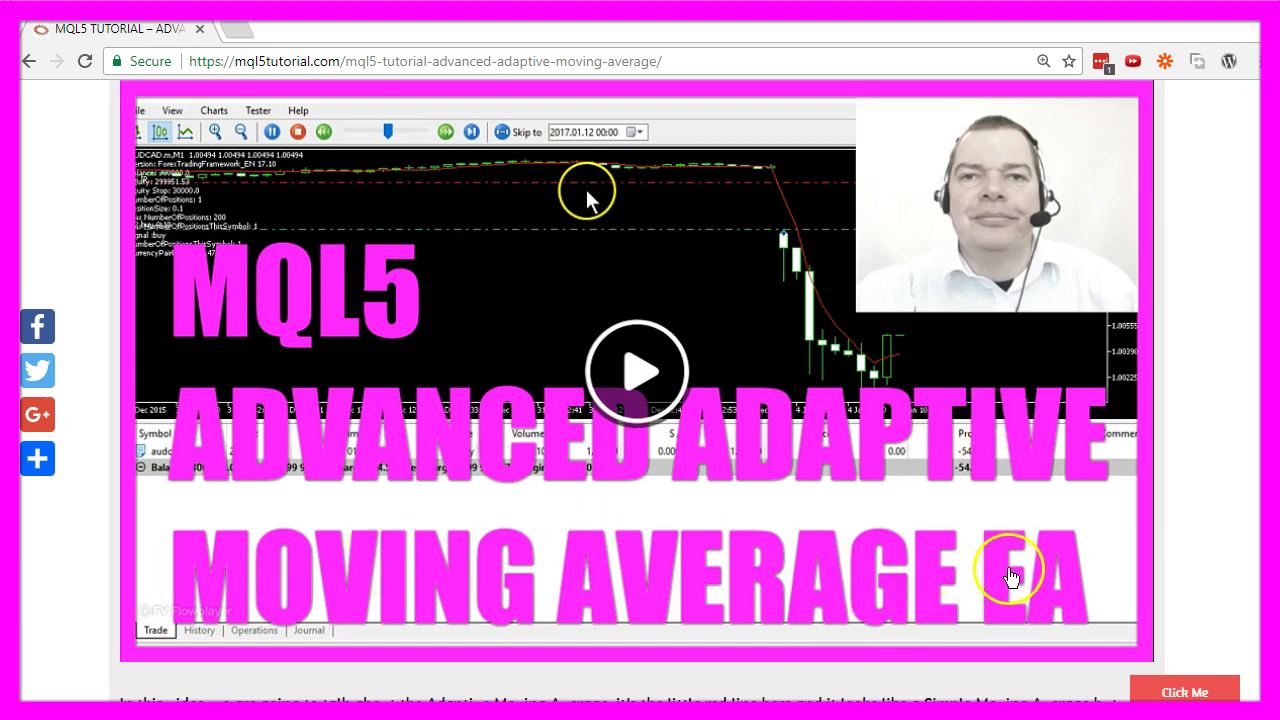
- Search mql5tutorial.com for 'advanced' and open the Advanced Adaptive Moving Average article
left_click_drag(340, 61, 82, 58)
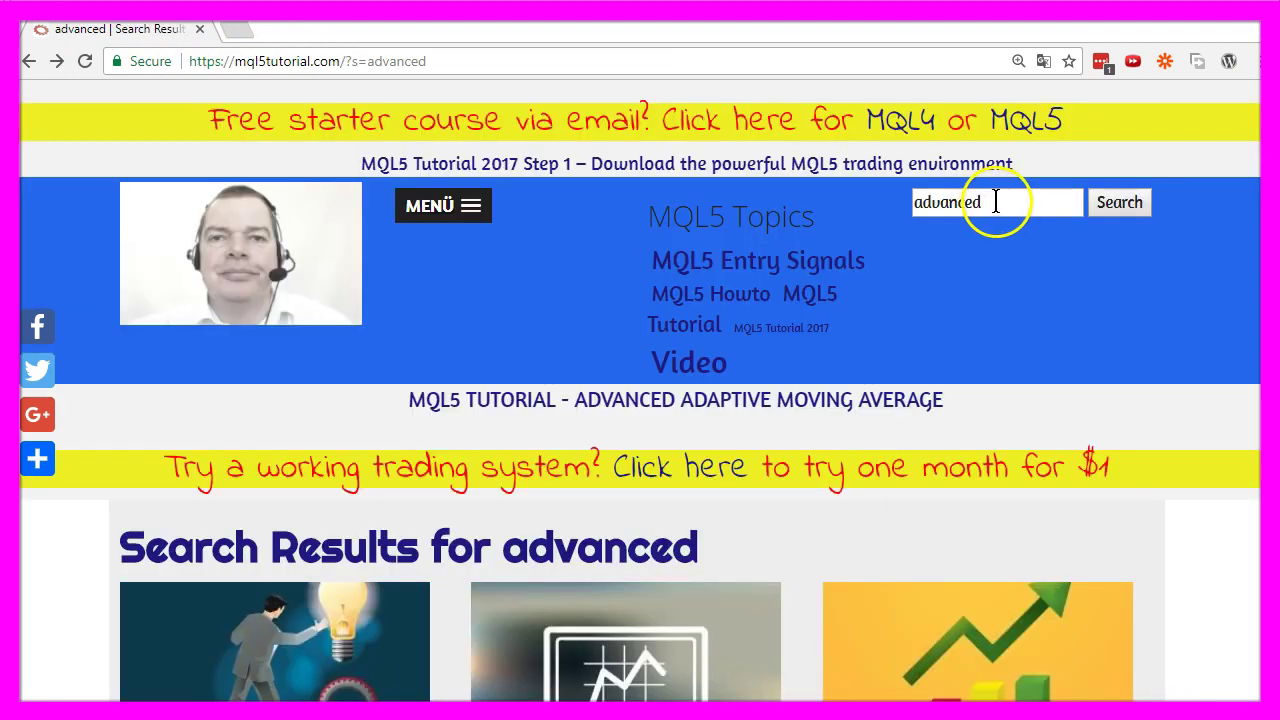
left_click_drag(995, 202, 857, 249)
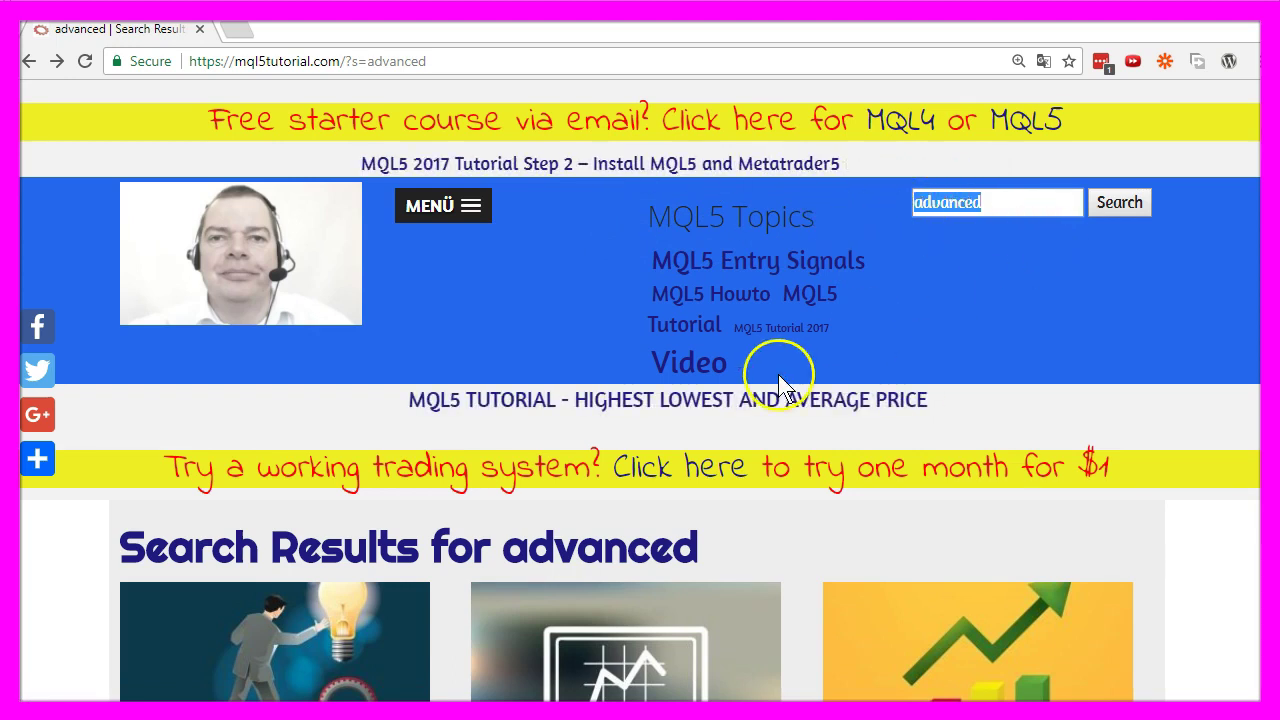
scroll(765, 372, "down", 3)
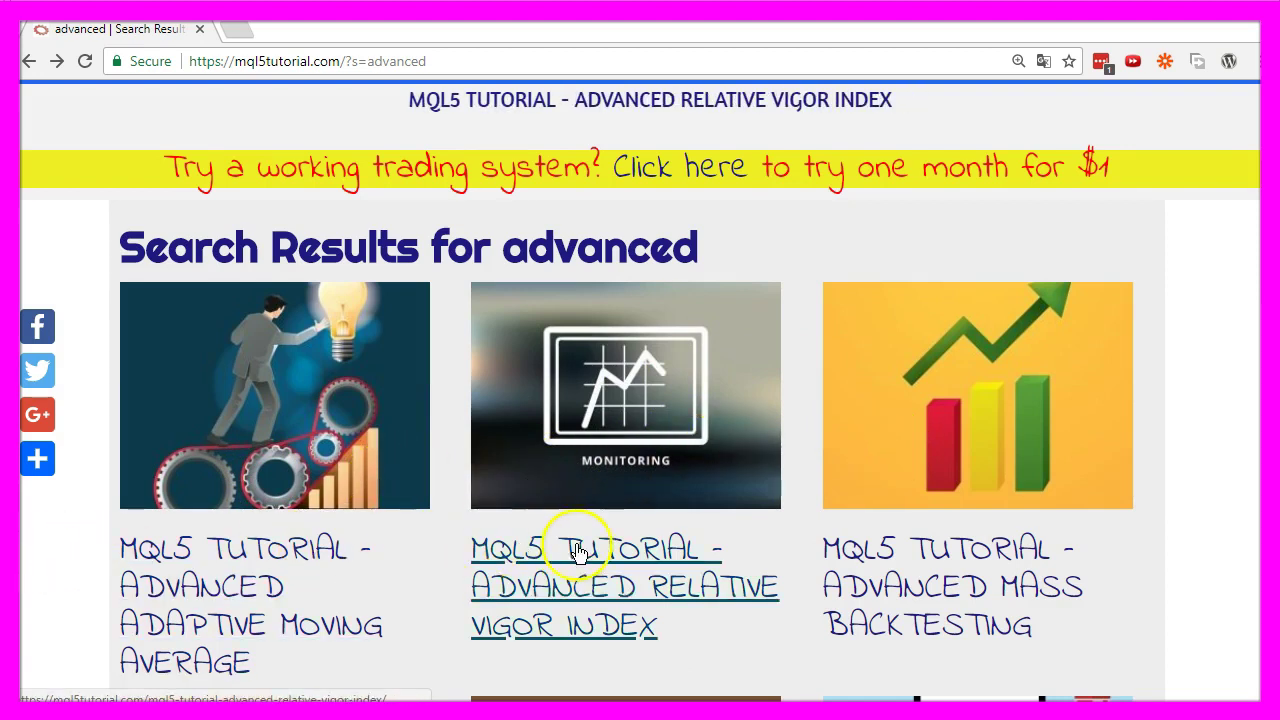
left_click(255, 560)
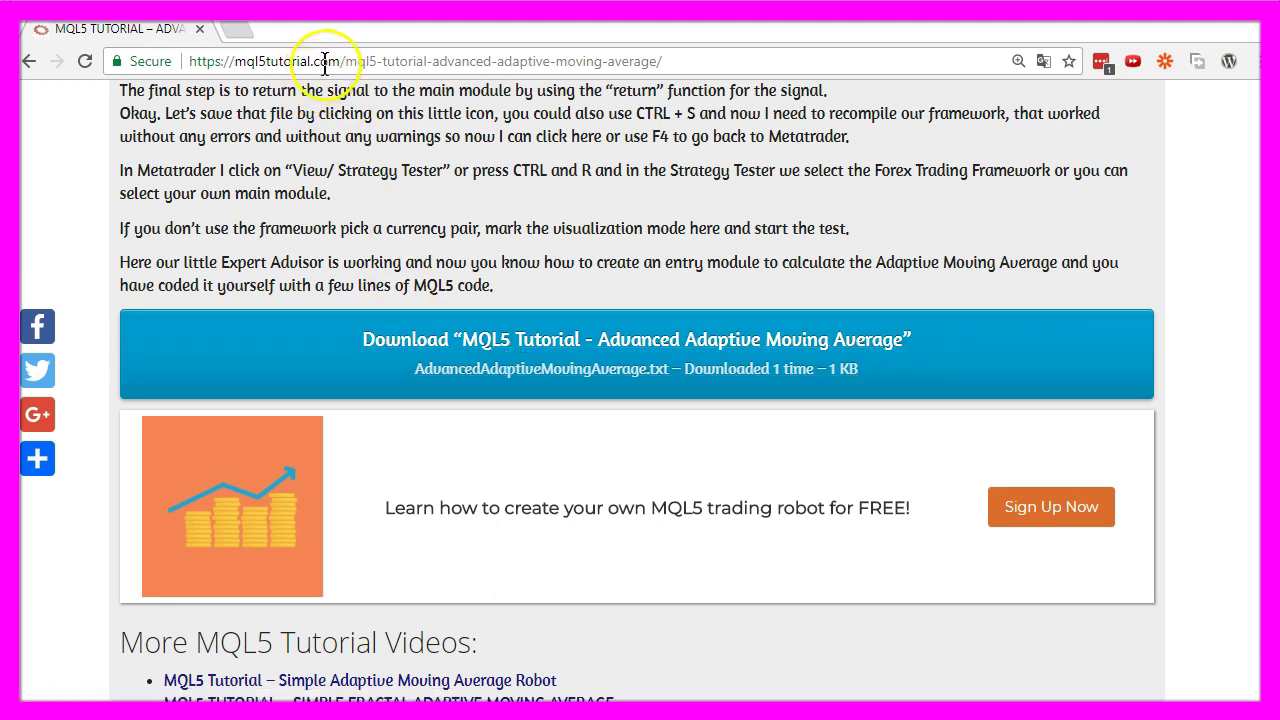
- Try downloading the article's source code, which shows a No Access login prompt
left_click_drag(338, 62, 190, 62)
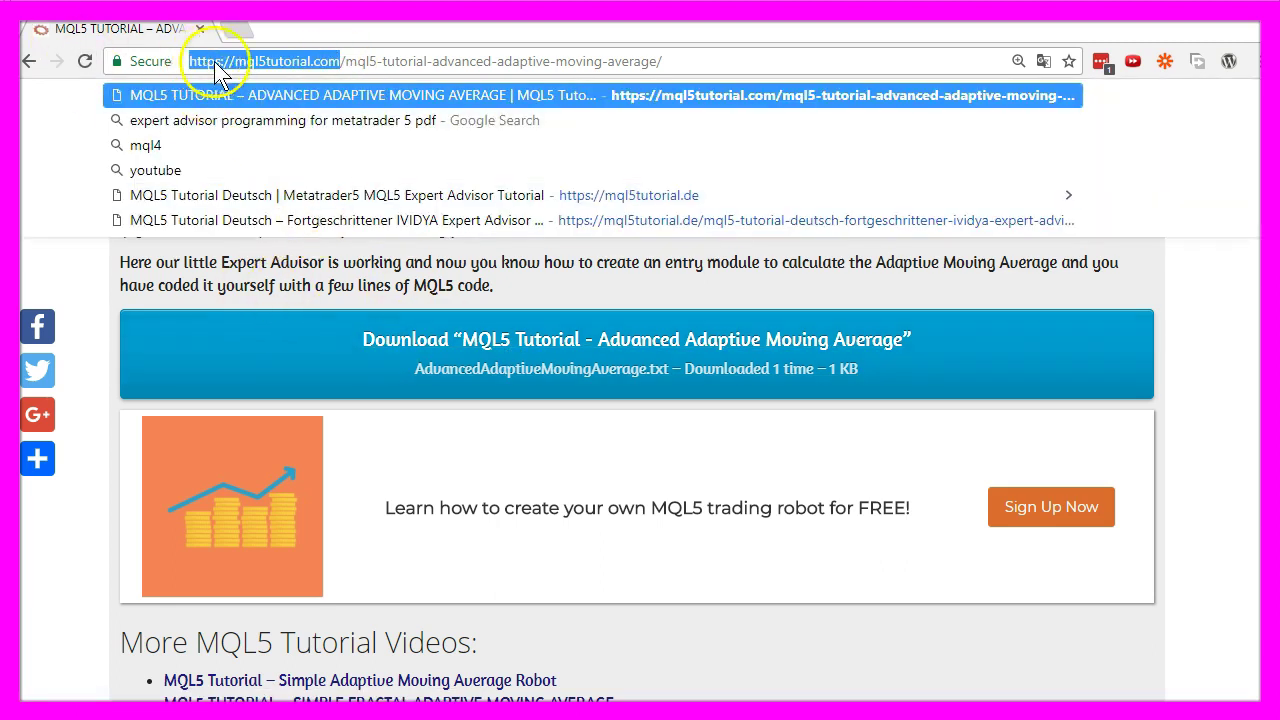
left_click(538, 347)
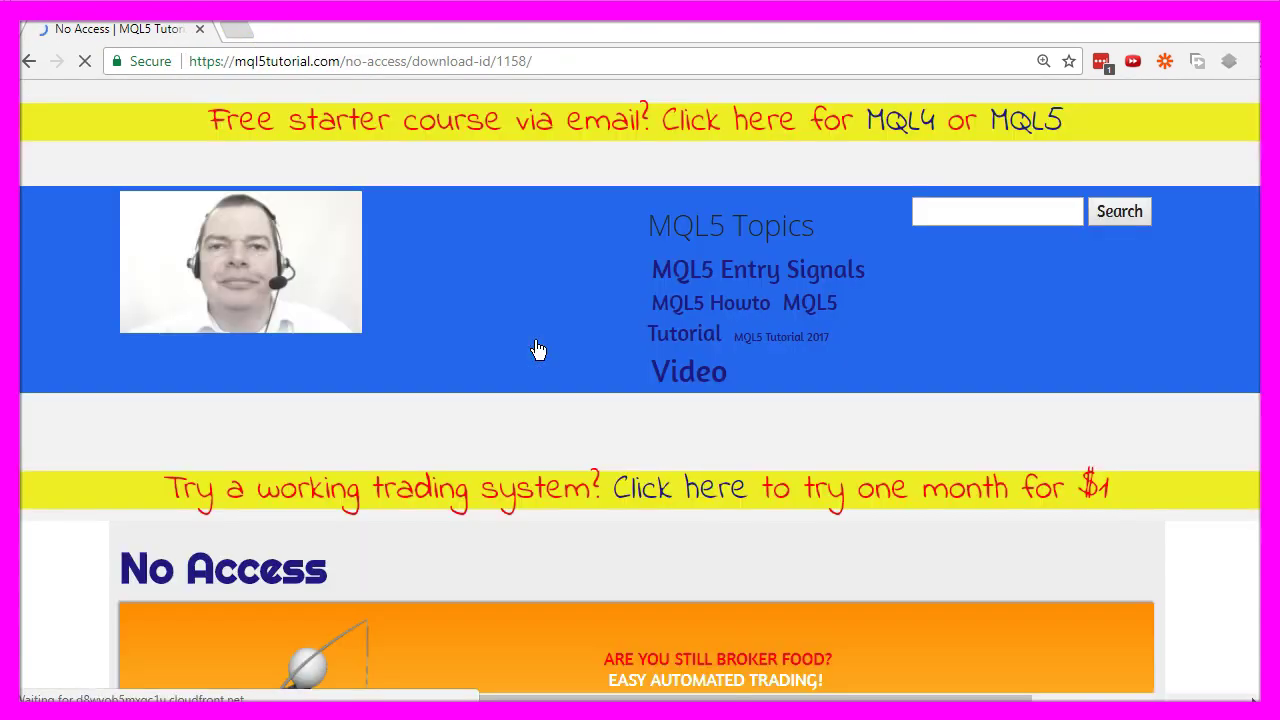
scroll(339, 250, "down", 3)
left_click(339, 250)
left_click_drag(339, 250, 135, 250)
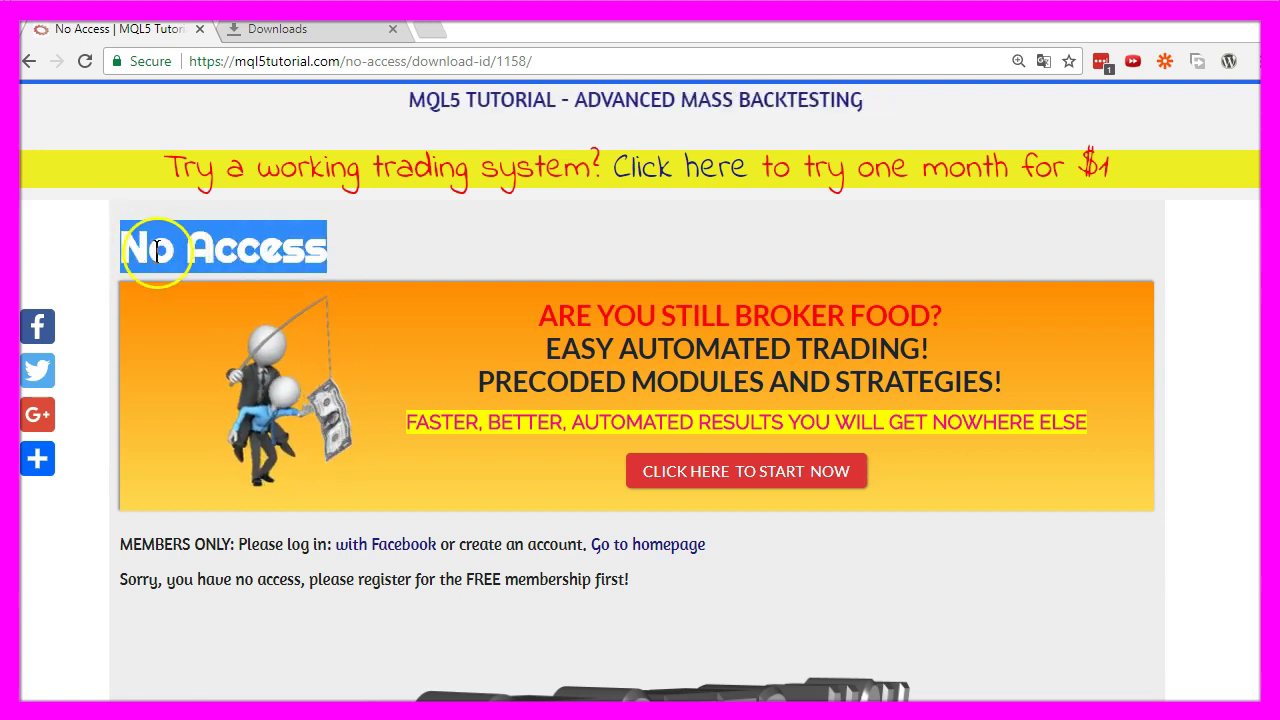
scroll(523, 477, "down", 5)
scroll(521, 580, "up", 3)
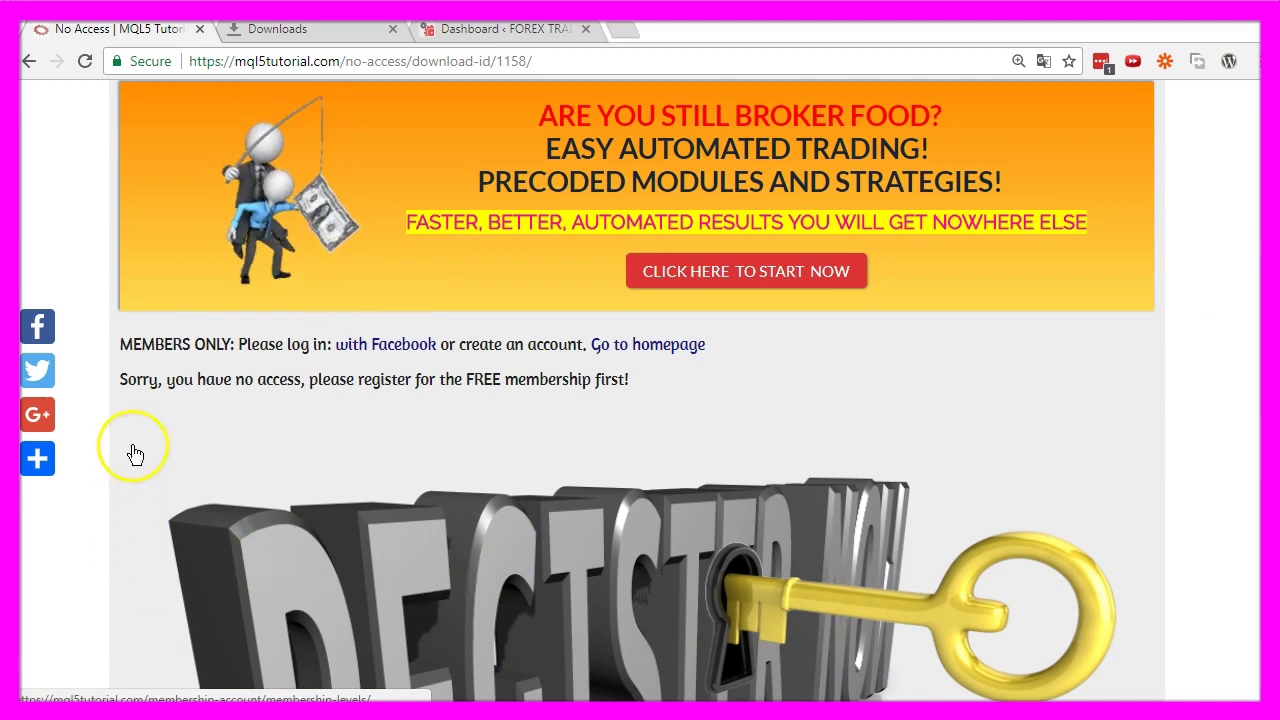
- Log in with Facebook, search 'advanced' again and reopen the Advanced Adaptive Moving Average article
left_click(377, 348)
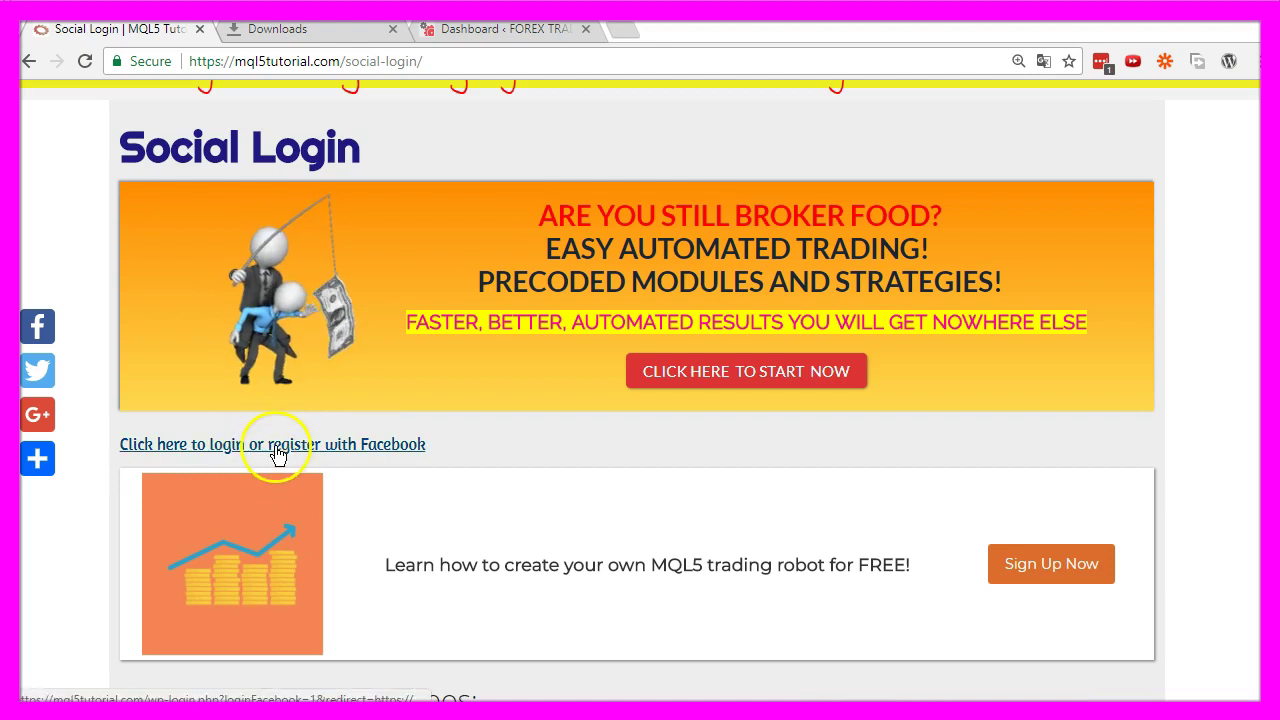
left_click(271, 451)
mouse_move(1172, 144)
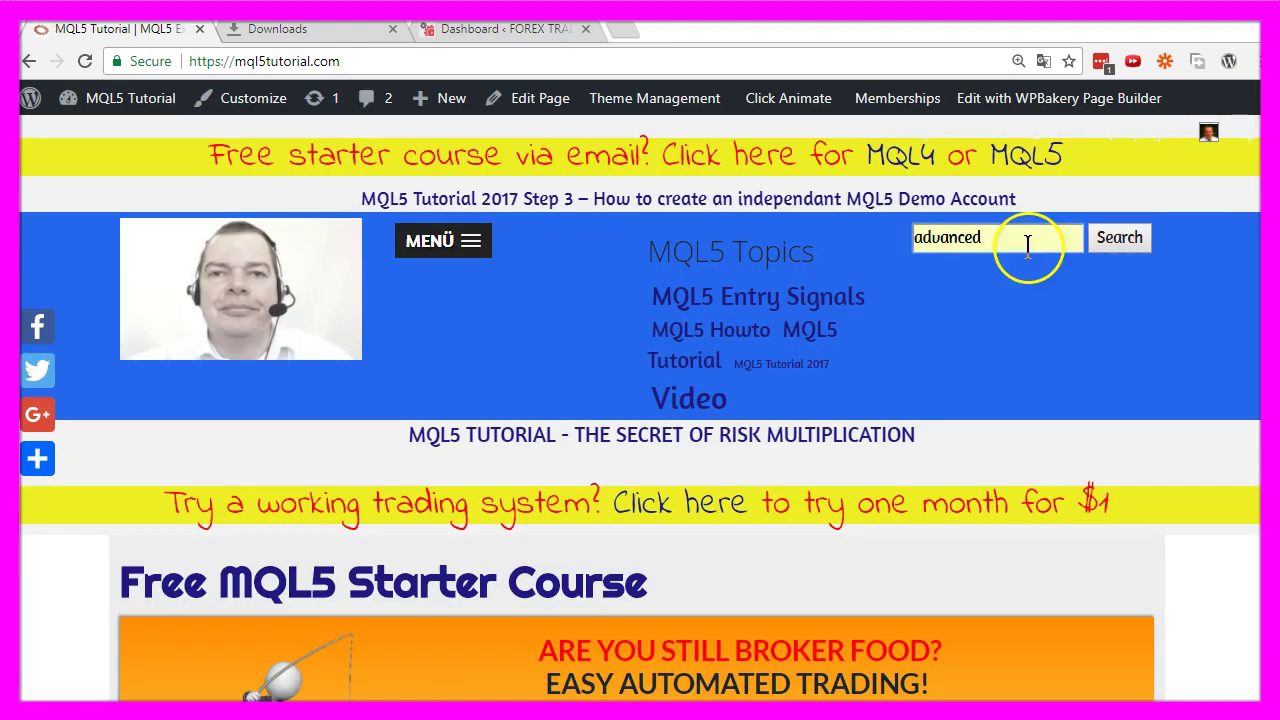
left_click_drag(1023, 246, 894, 257)
left_click(993, 255)
left_click(1117, 238)
left_click(190, 545)
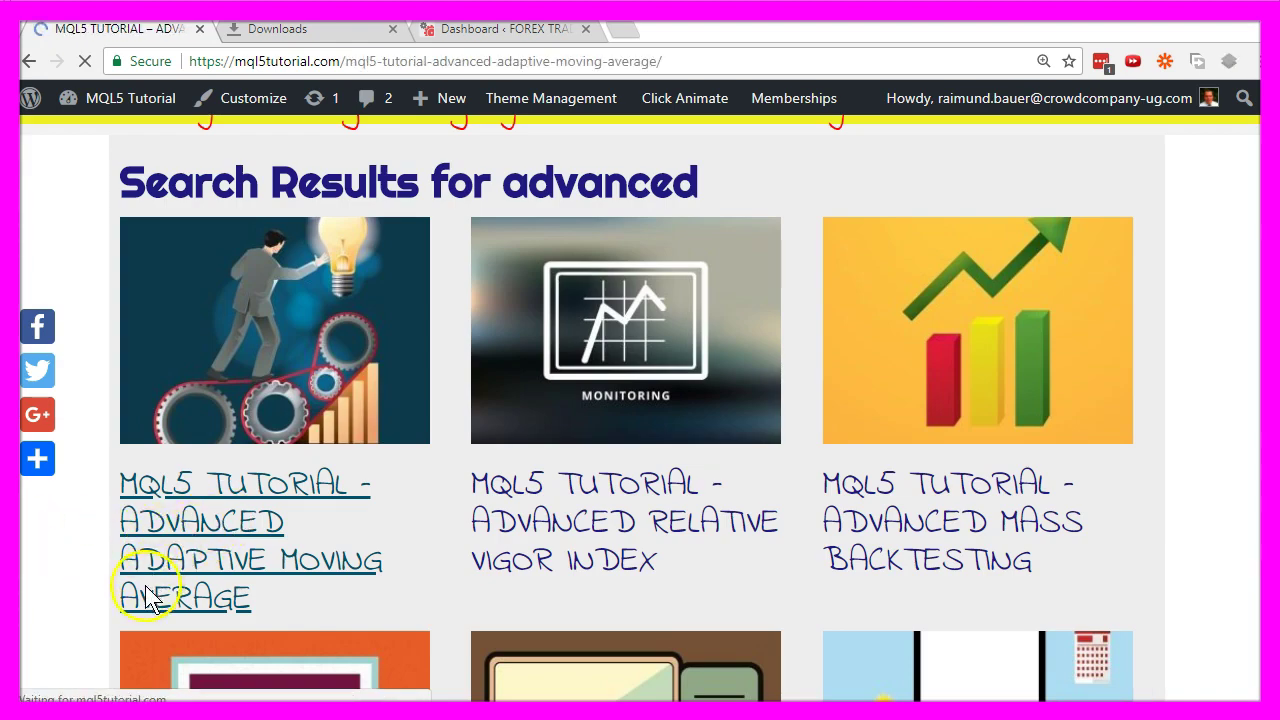
- Download AdvancedAdaptiveMovingAverage.txt, open it in the text editor and select all its code
scroll(489, 396, "down", 5)
scroll(495, 398, "down", 15)
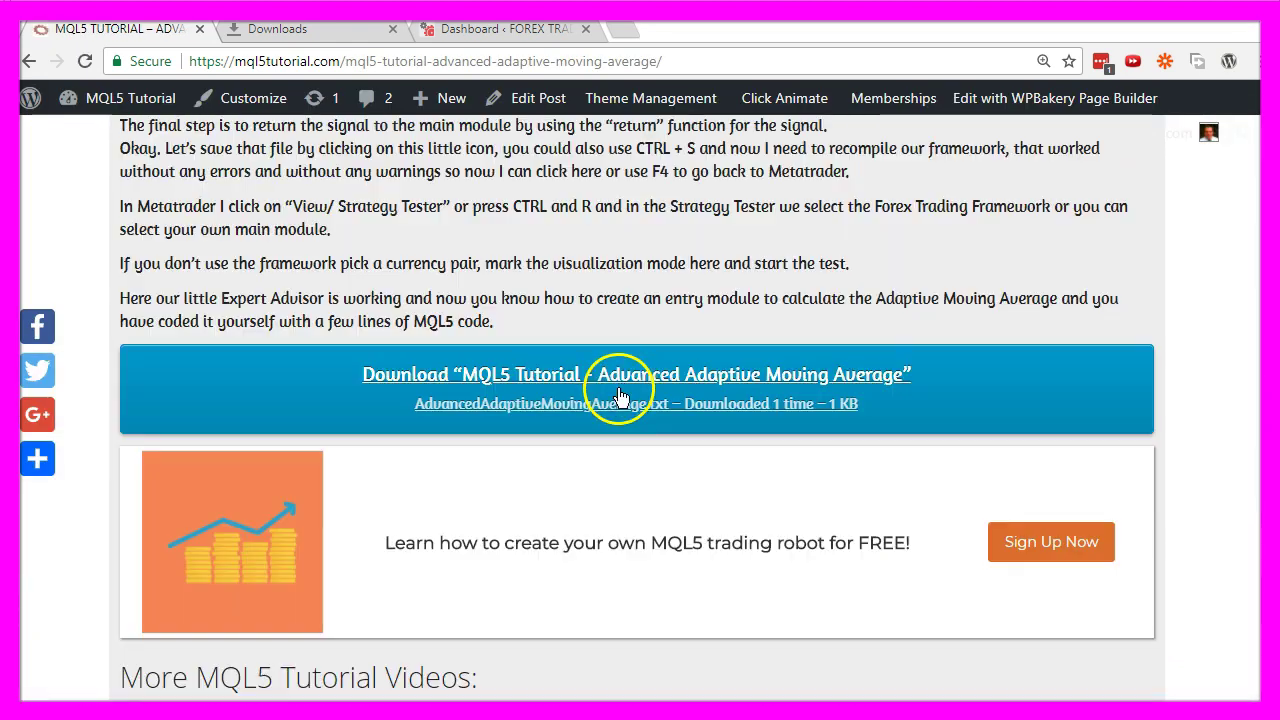
left_click(628, 392)
left_click(82, 690)
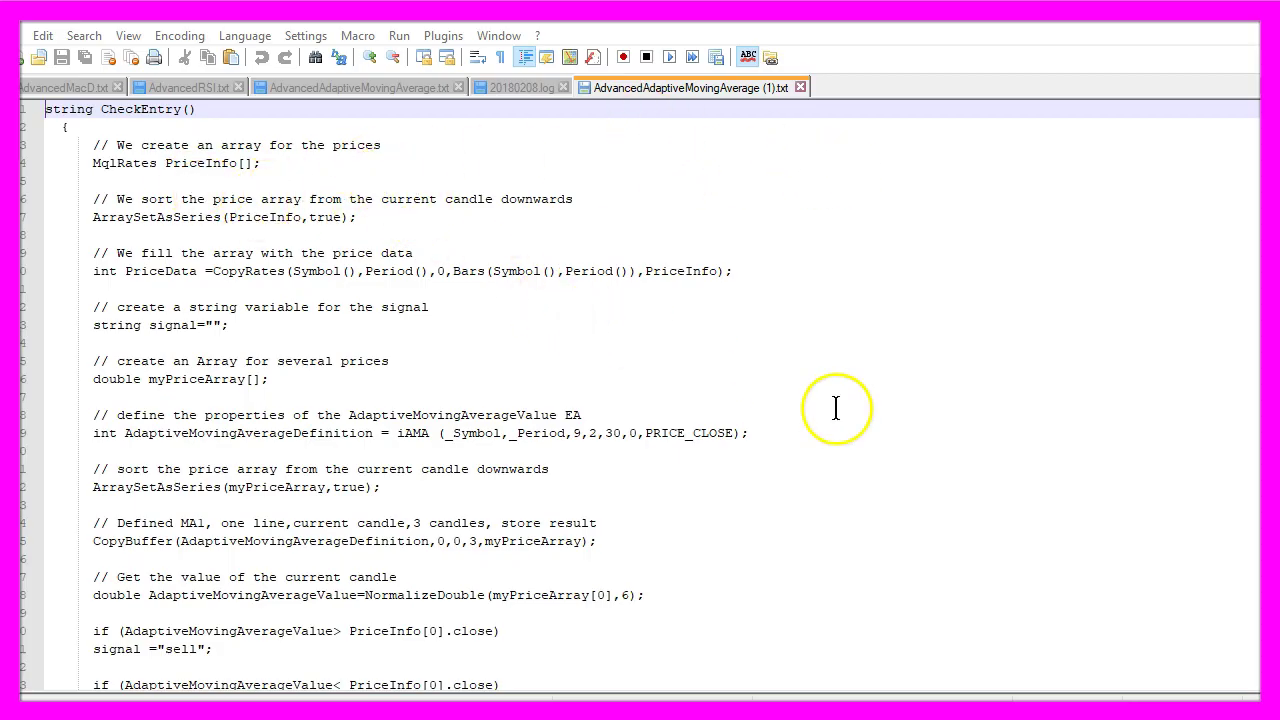
key("ctrl+a")
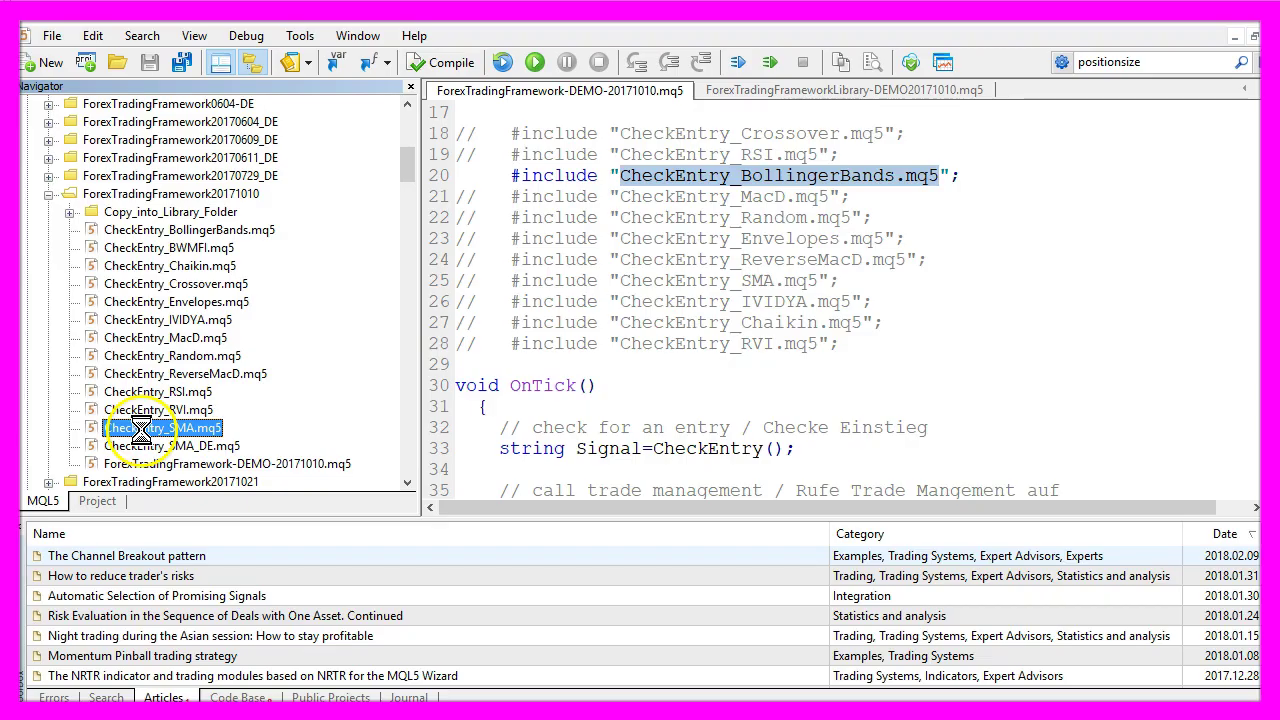
- Open CheckEntry_SMA.mq5 and Save As with SMA replaced by AdaptiveMovingAverage in the file name
double_click(150, 428)
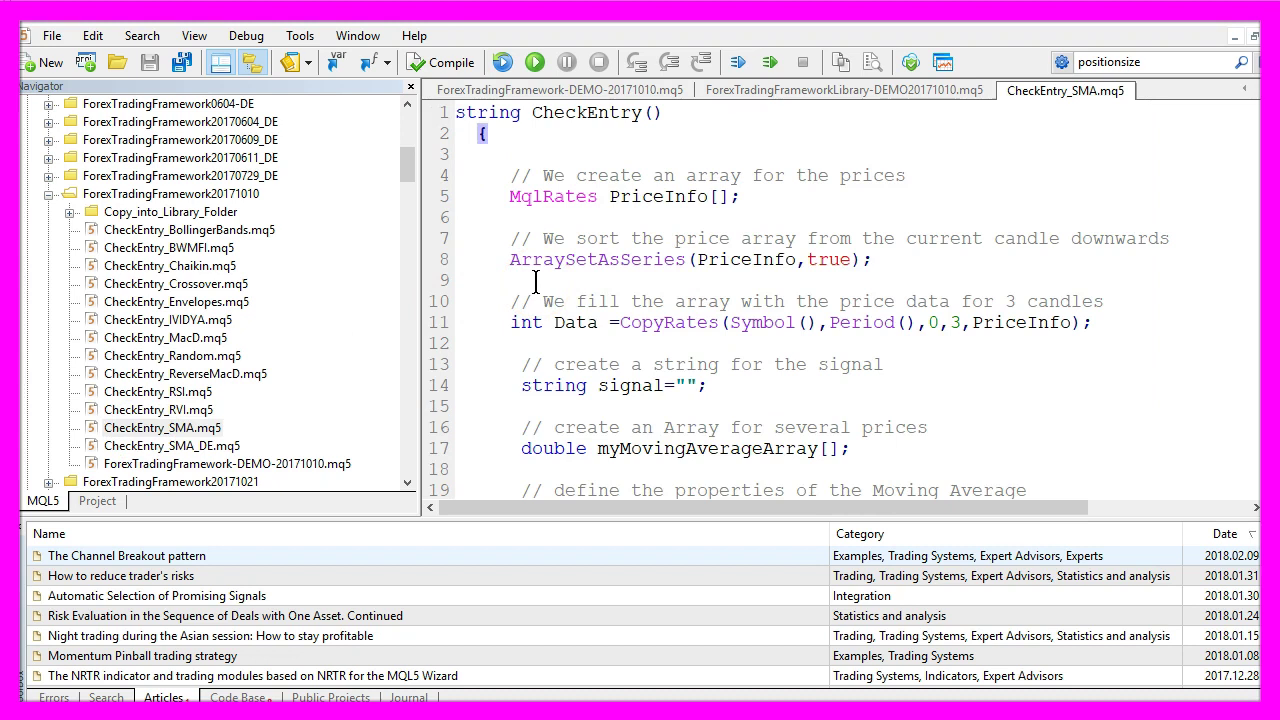
left_click(48, 36)
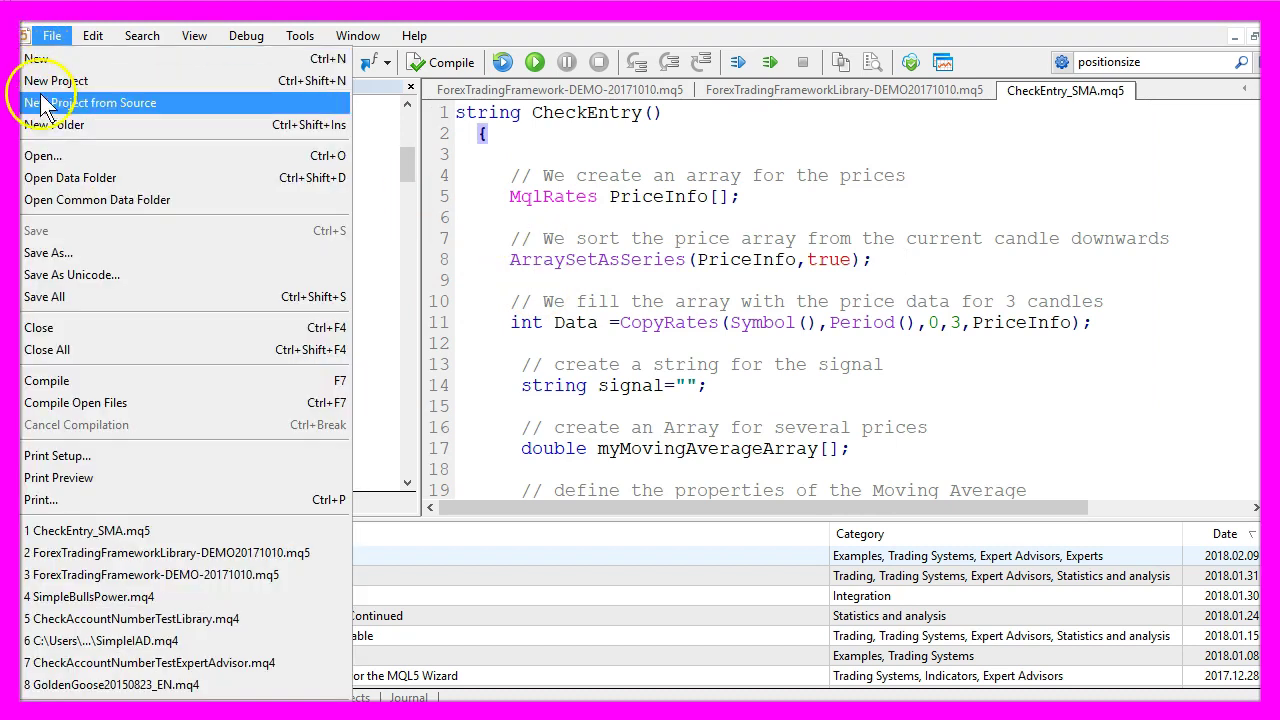
left_click(62, 254)
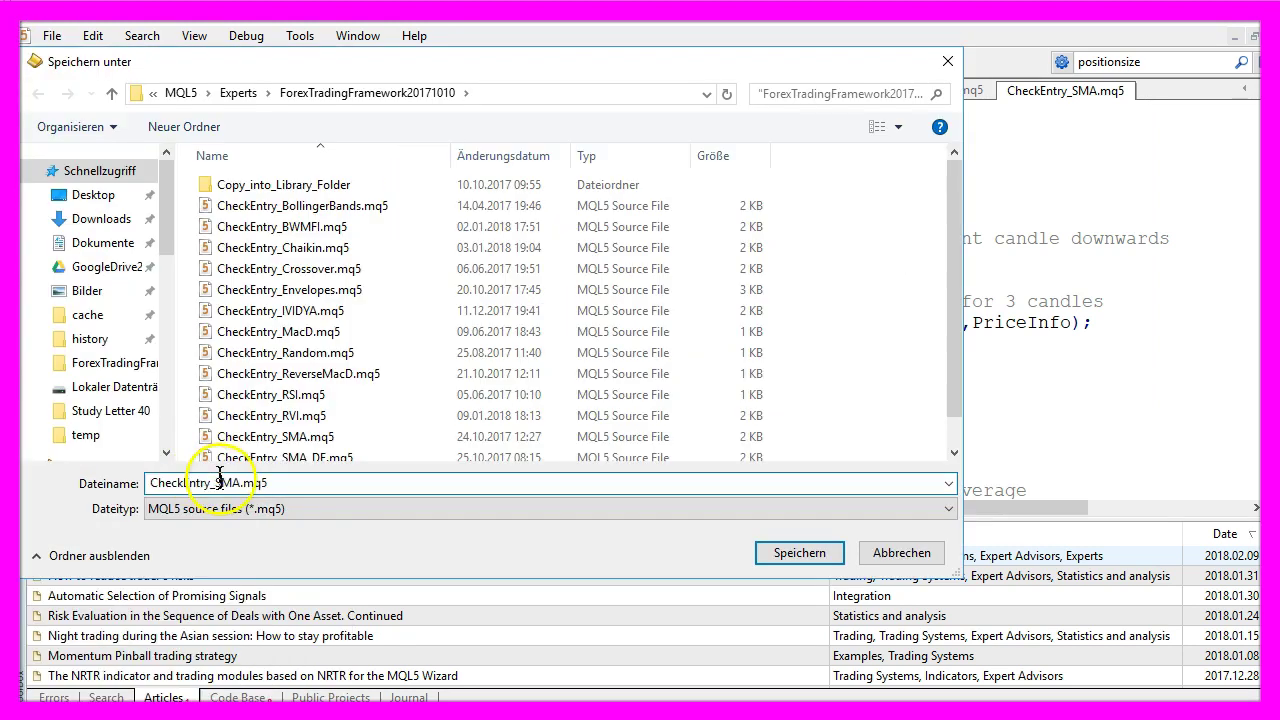
type("AdaptiveMovingAverage")
left_click_drag(217, 485, 348, 485)
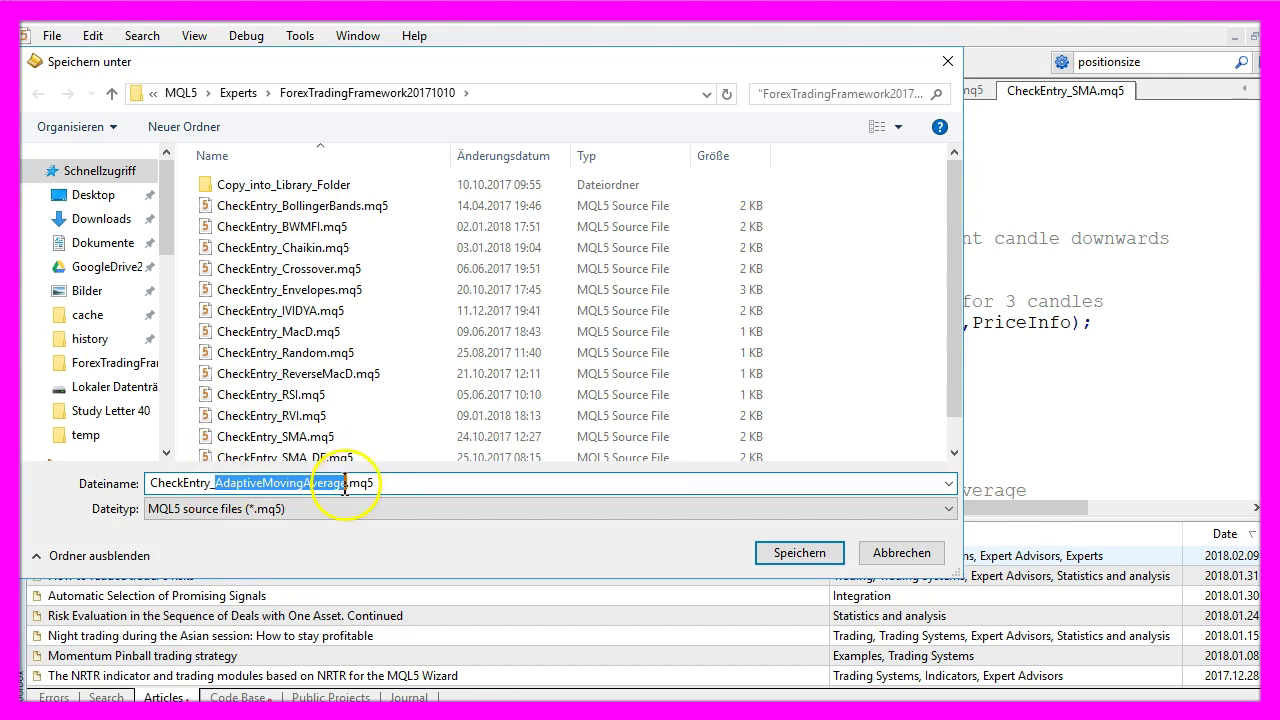
left_click(794, 553)
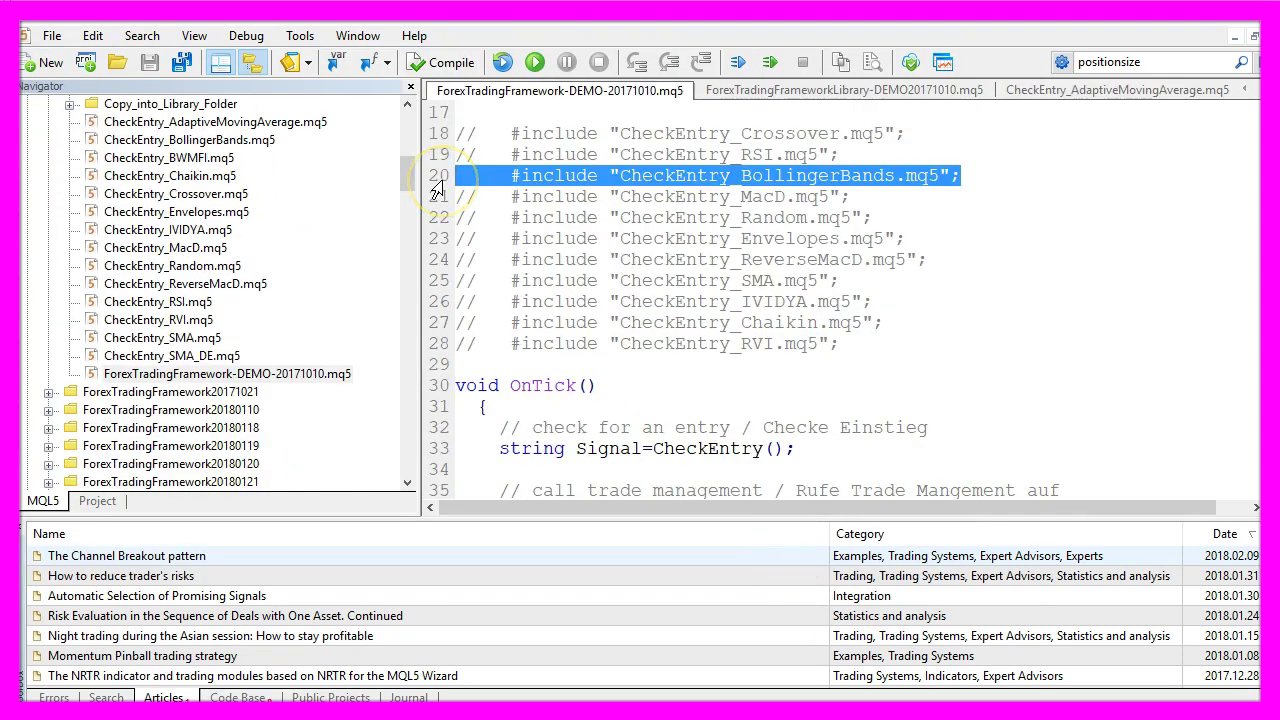
- Comment out the BollingerBands include on line 20 and paste the AdaptiveMovingAverage include as line 29
key("Home")
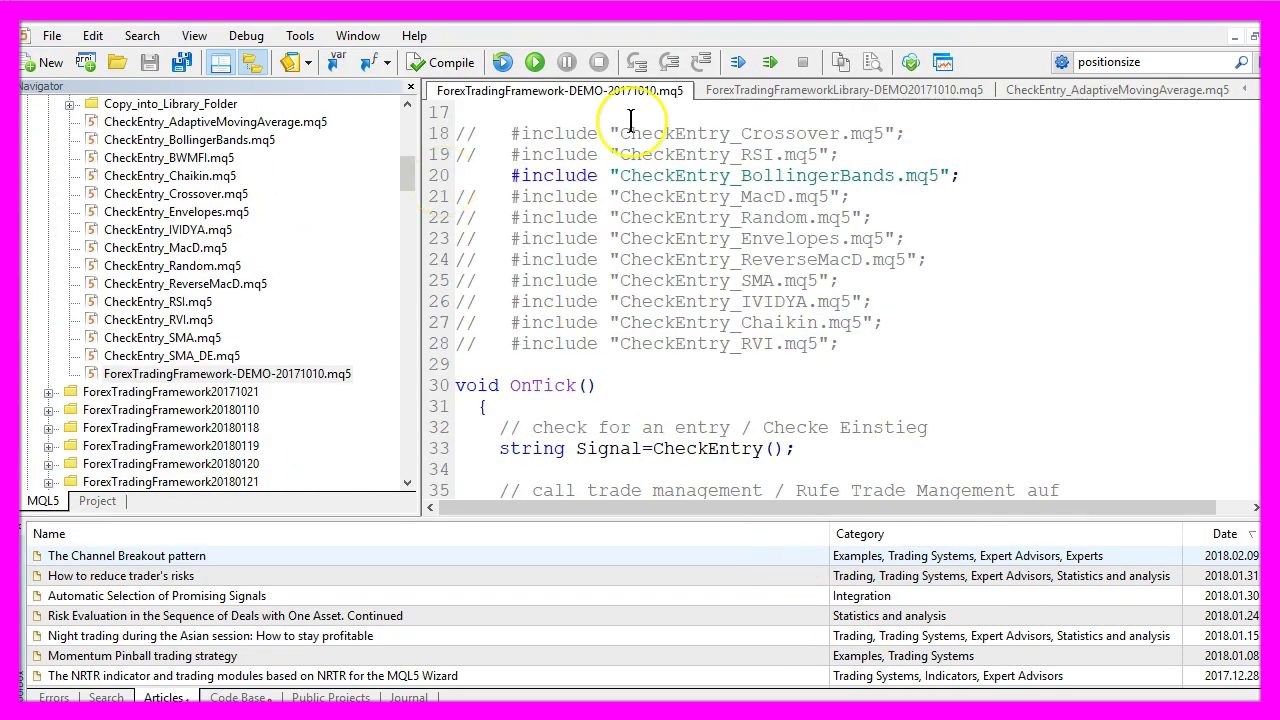
type("//")
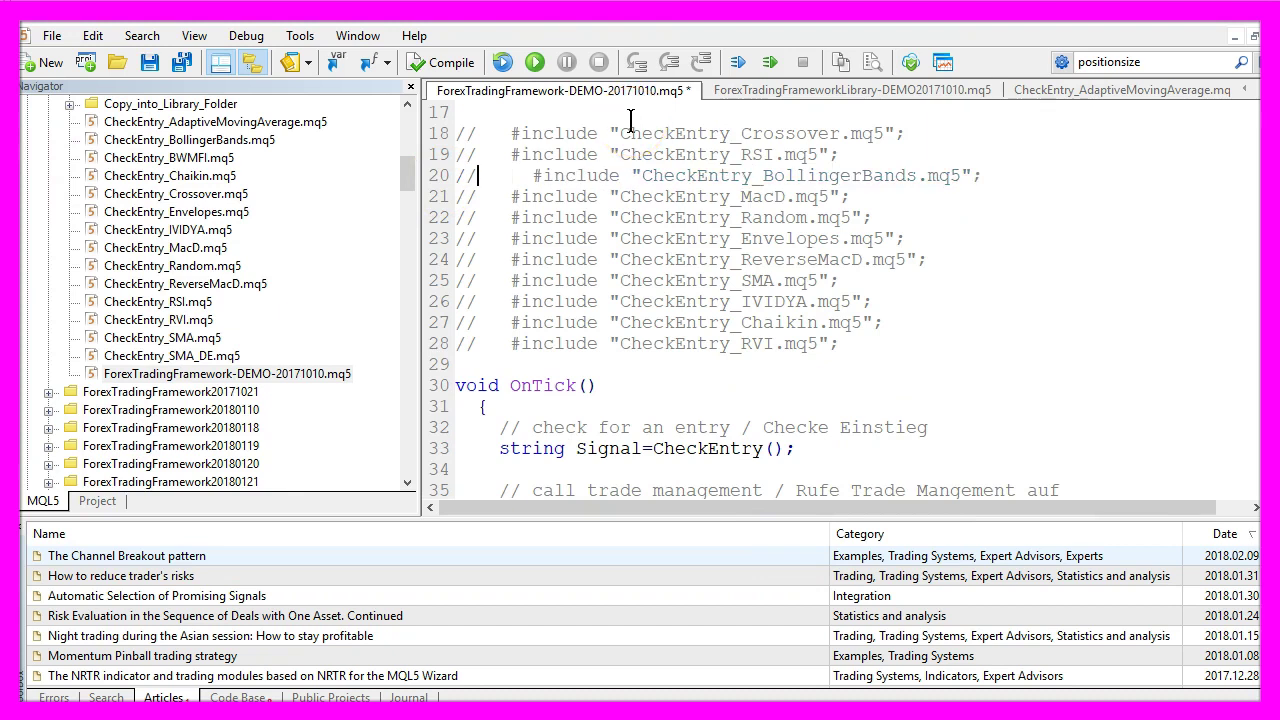
key("Delete")
key("Delete")
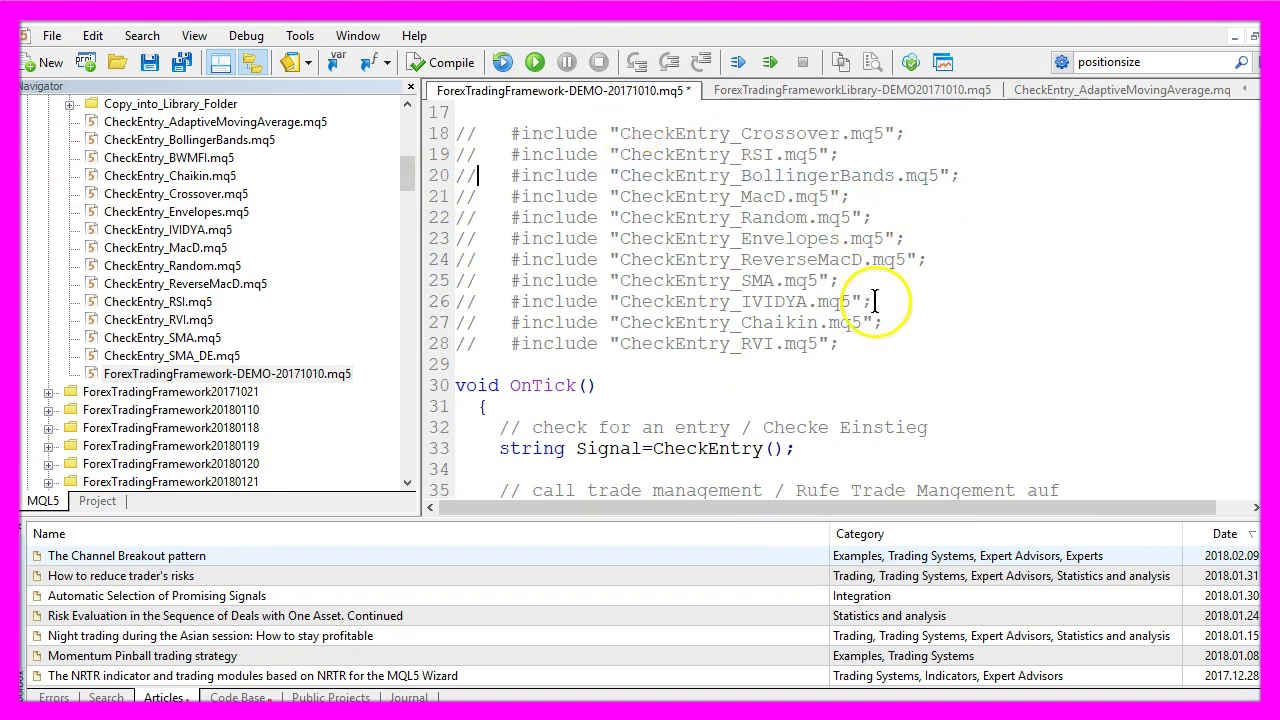
type("#include \"CheckEntry_AdaptiveMovingAverage.mq5\";")
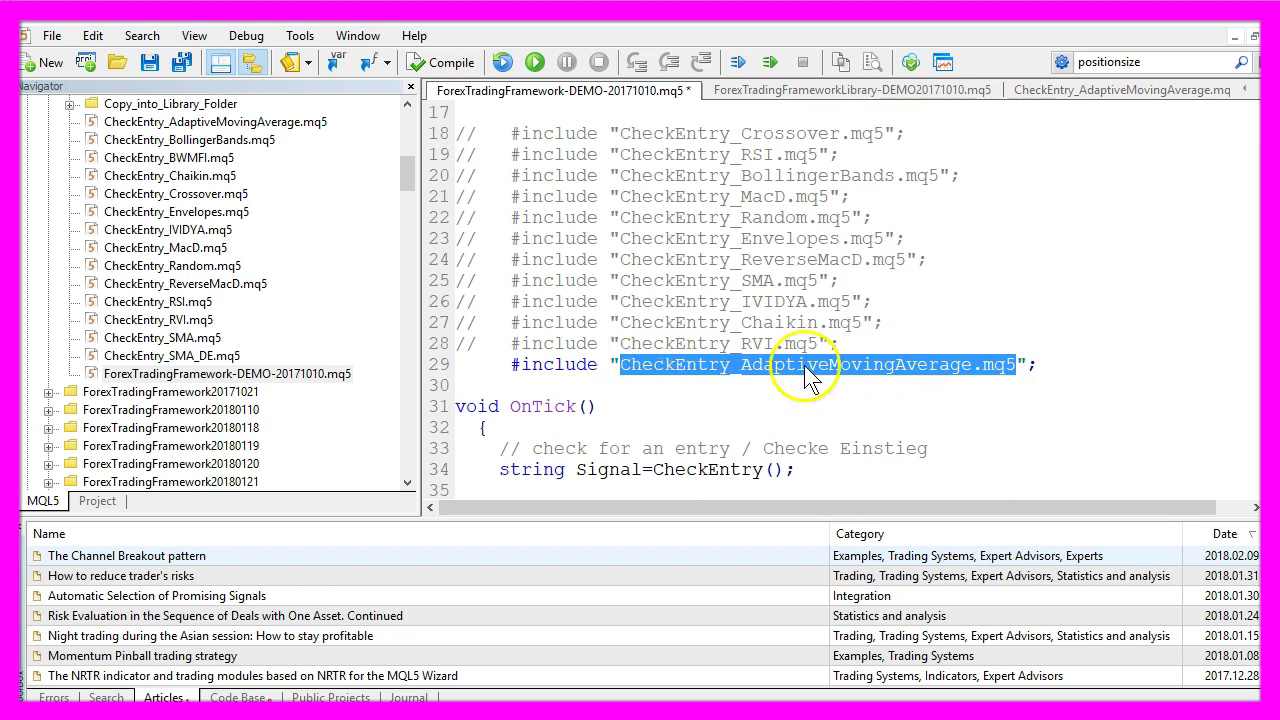
- Compile the framework and confirm 0 errors in the Errors tab
left_click(1112, 92)
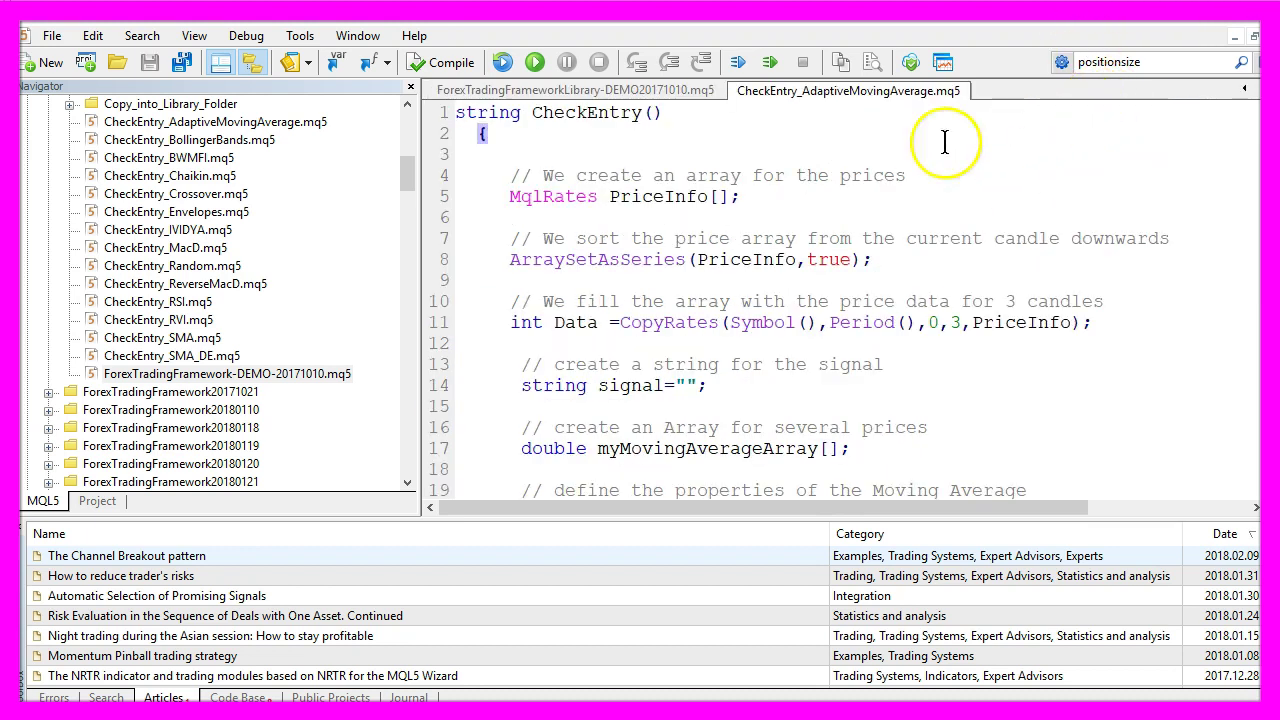
left_click(442, 64)
left_click(60, 618)
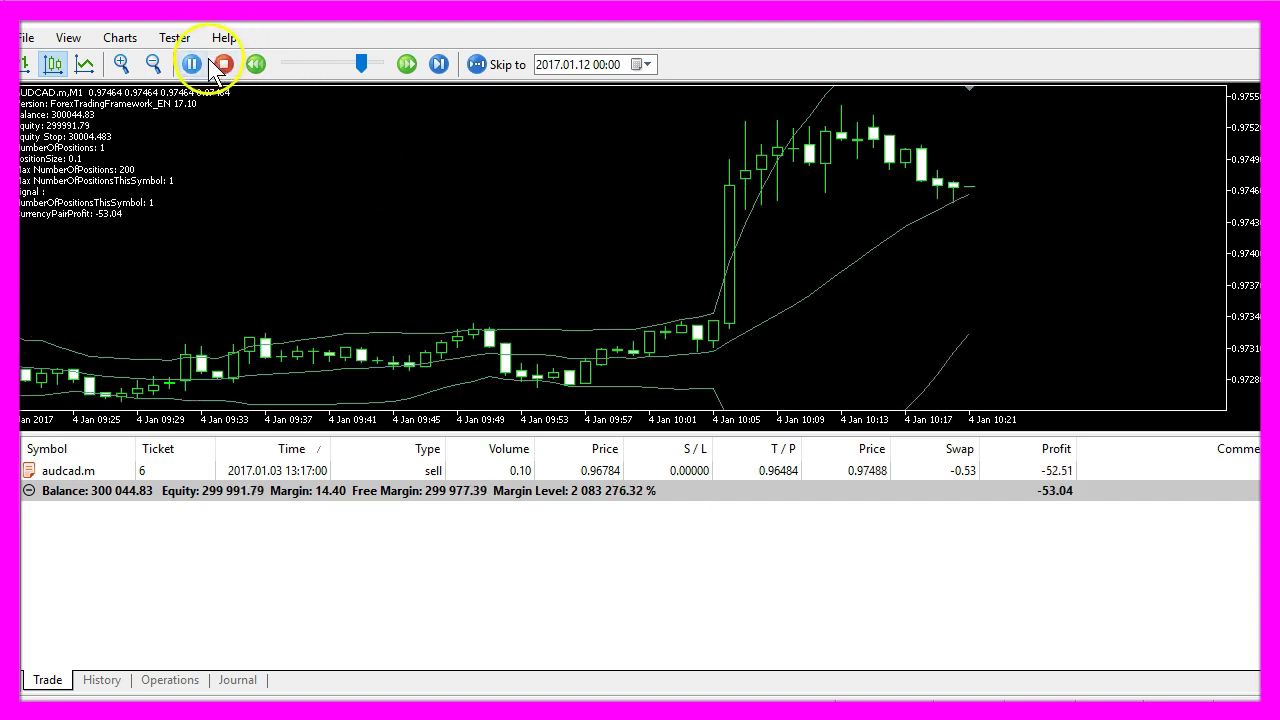
- Stop the running AUDCAD visual backtest and start the Strategy Tester again
left_click(223, 64)
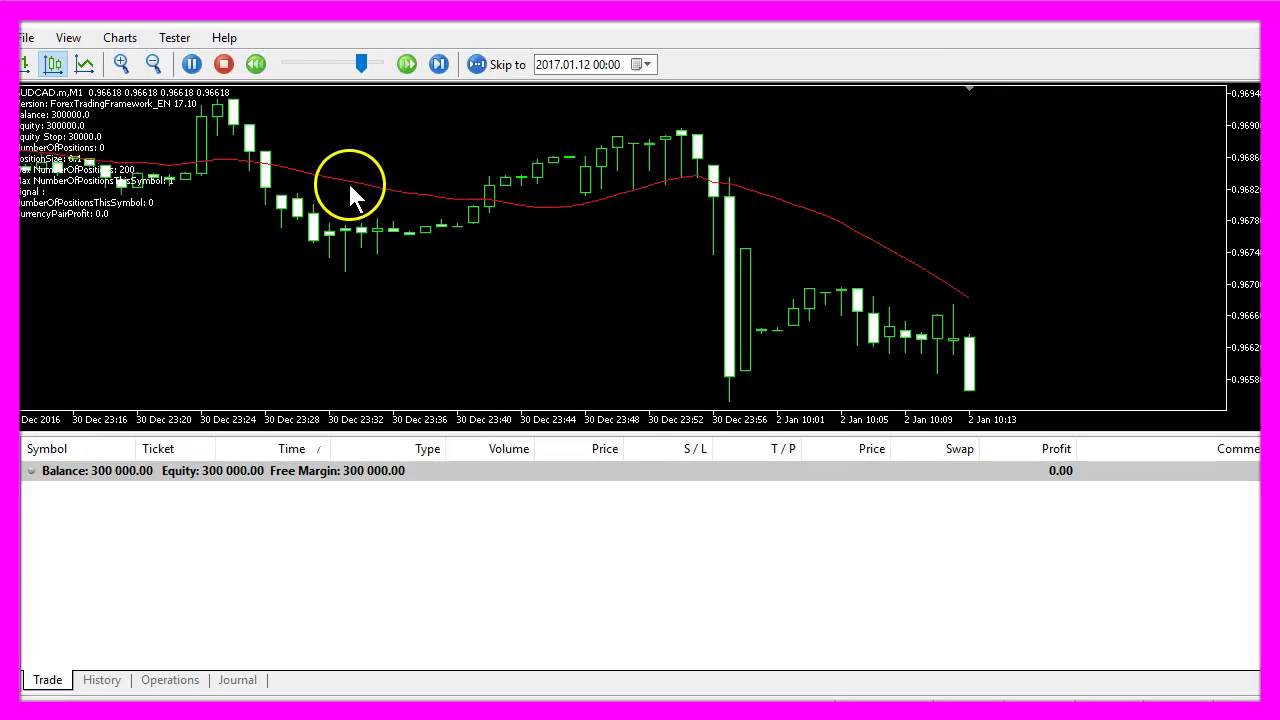
mouse_move(347, 180)
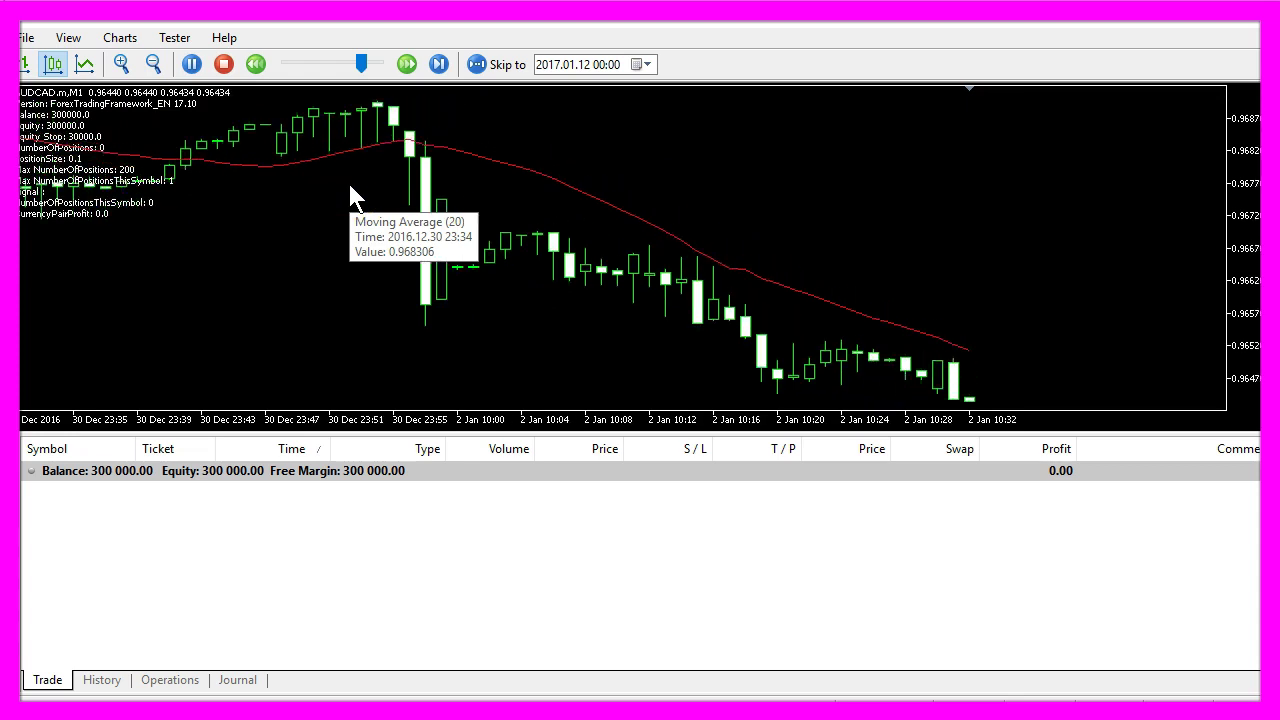
left_click(370, 170)
mouse_move(366, 155)
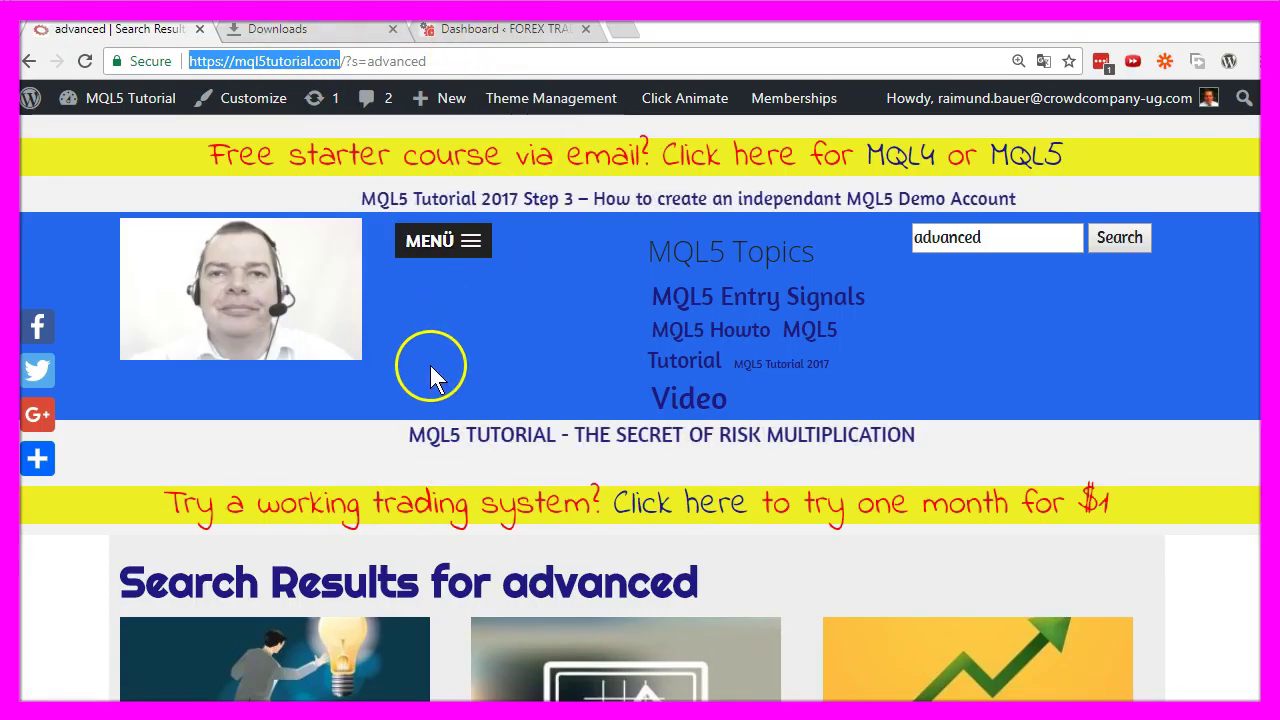
- Select the 'advanced' search term and scroll through the search results
double_click(966, 240)
left_click(975, 238)
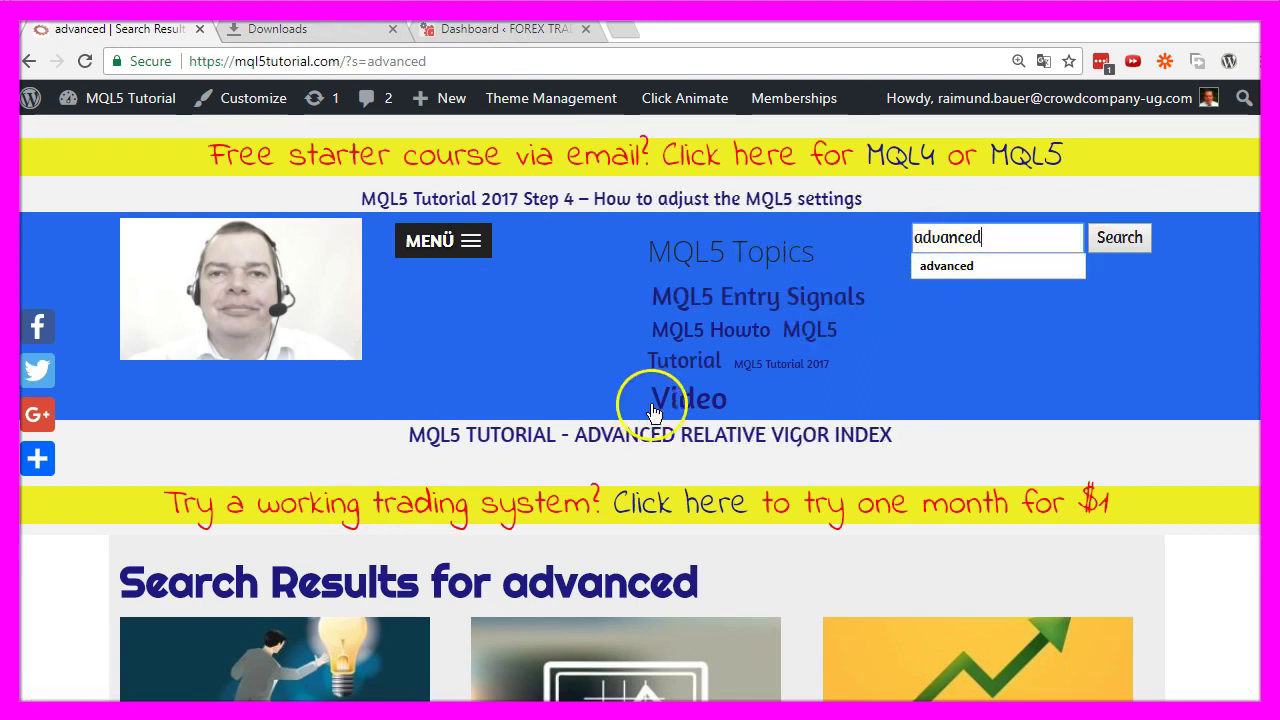
scroll(777, 434, "down", 6)
scroll(726, 398, "down", 3)
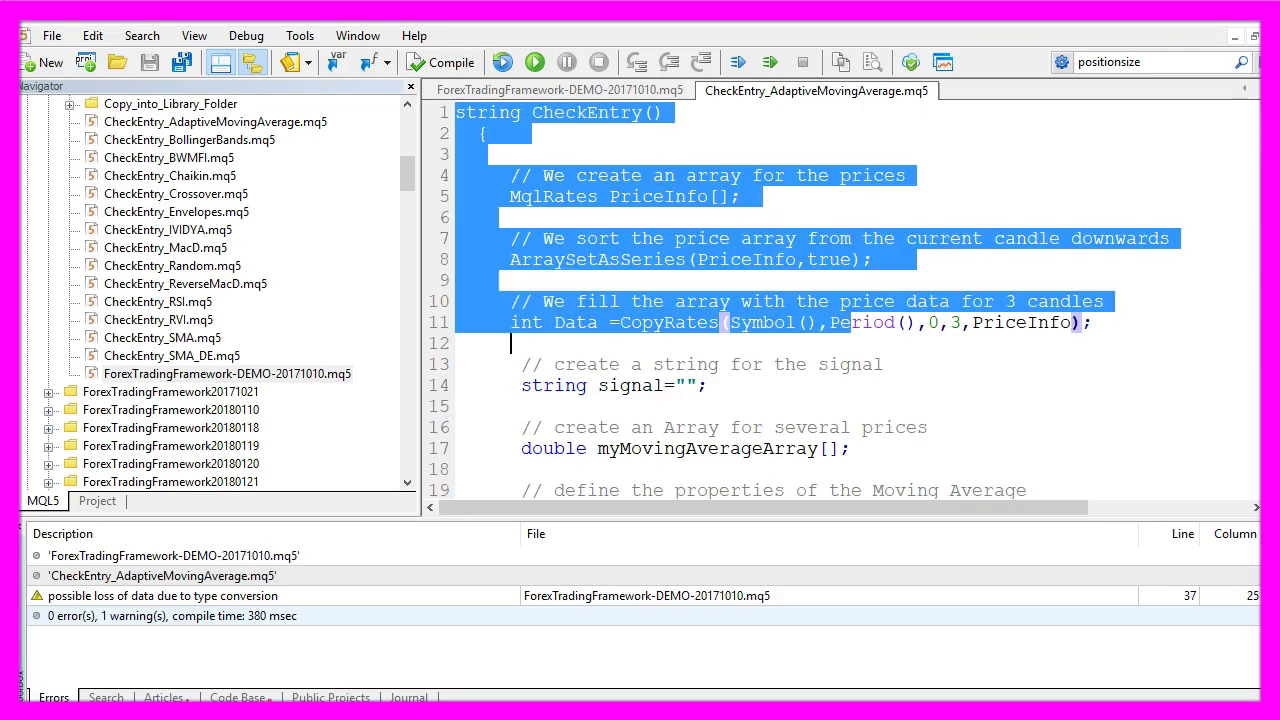
- Select the adaptive moving average module code, then scroll down to the framework videos email
left_click_drag(452, 112, 837, 506)
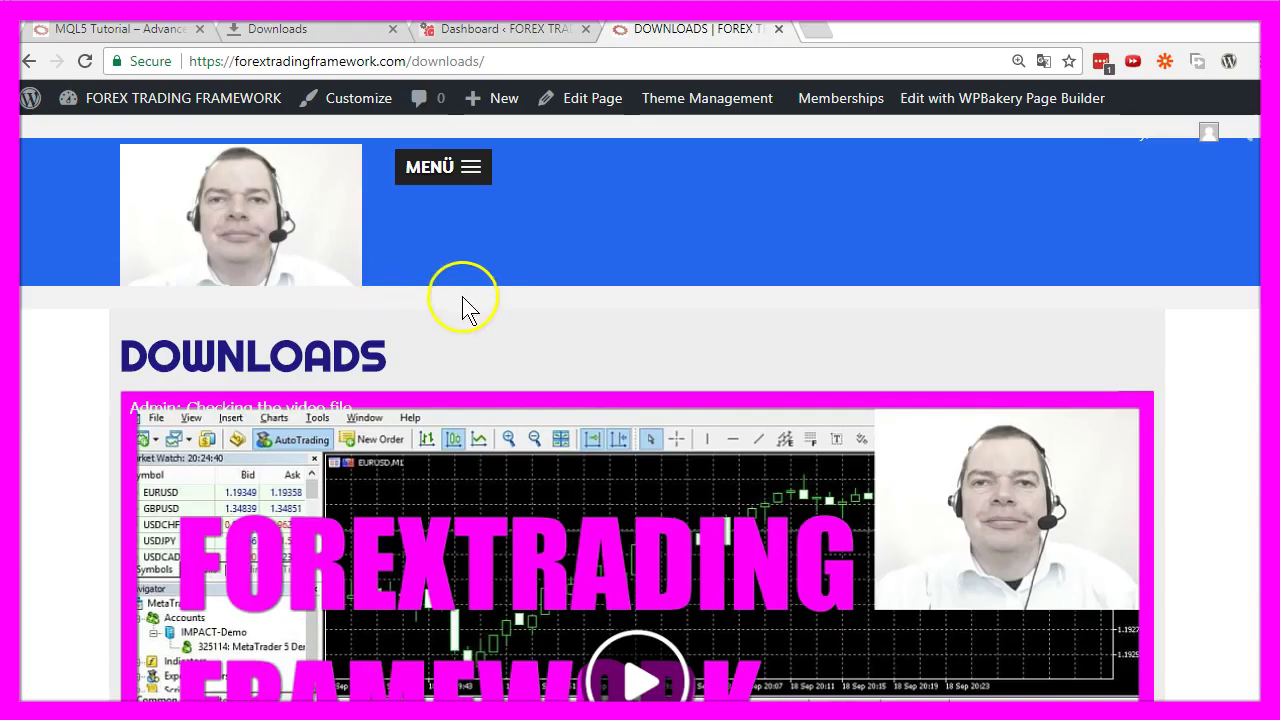
scroll(463, 305, "down", 15)
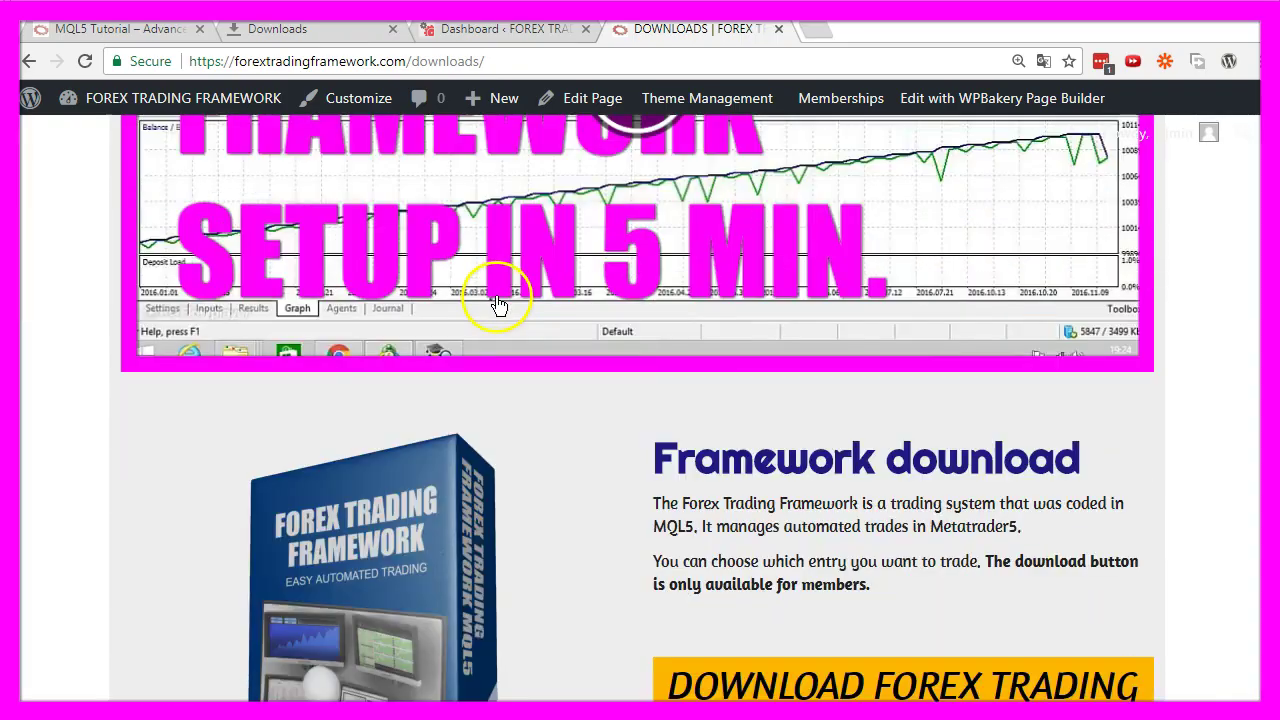
scroll(488, 315, "down", 6)
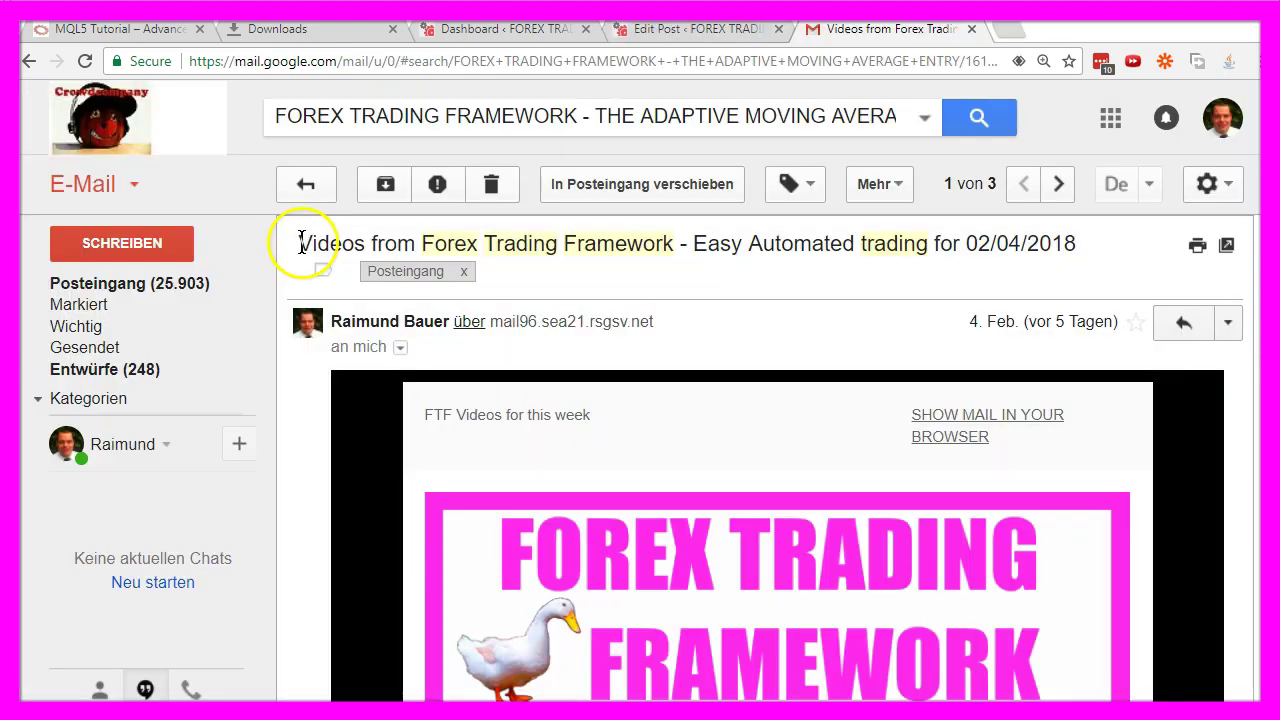
left_click_drag(309, 243, 1100, 250)
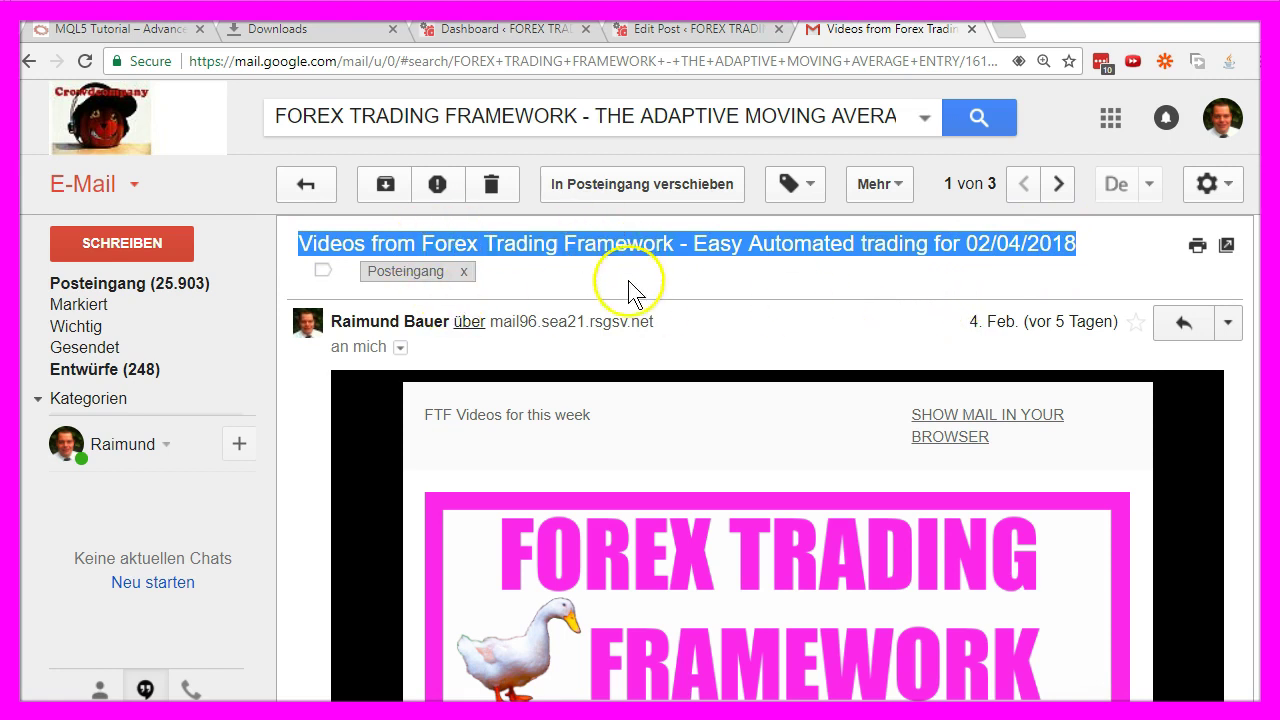
- Autoscroll the email body down to the related Forex Trading Framework posts list
middle_click(855, 360)
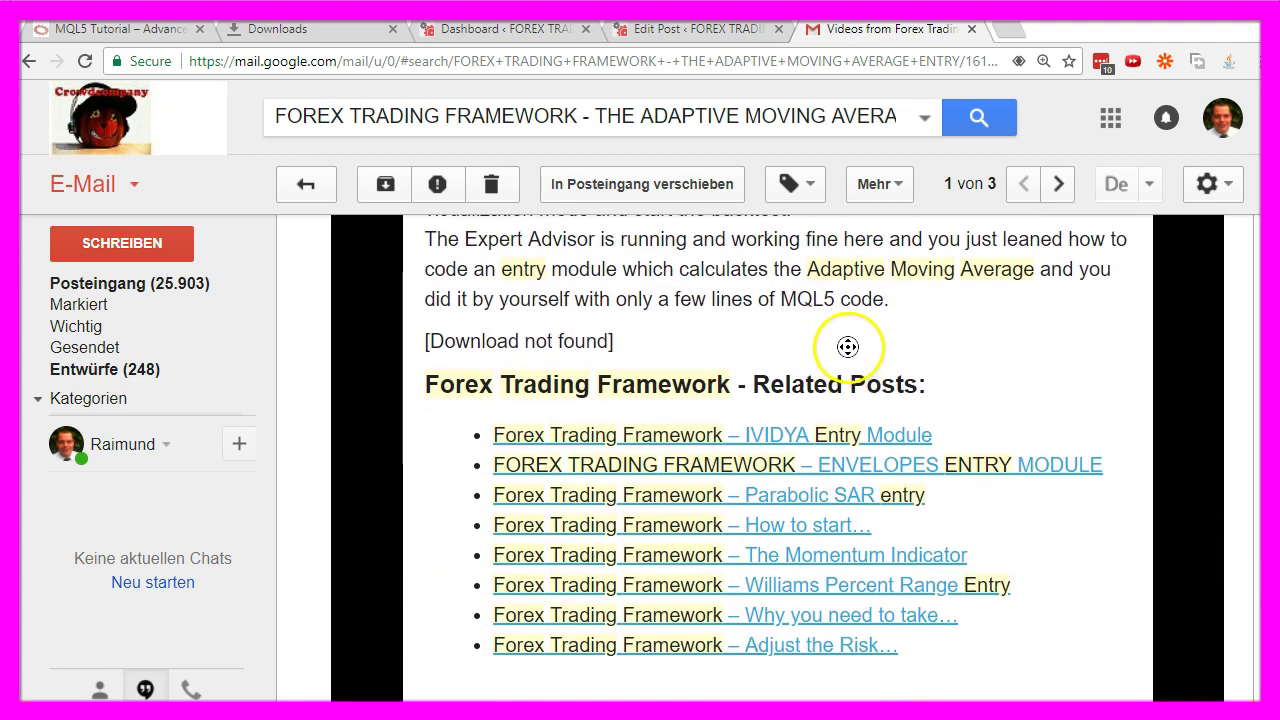
left_click(706, 280)
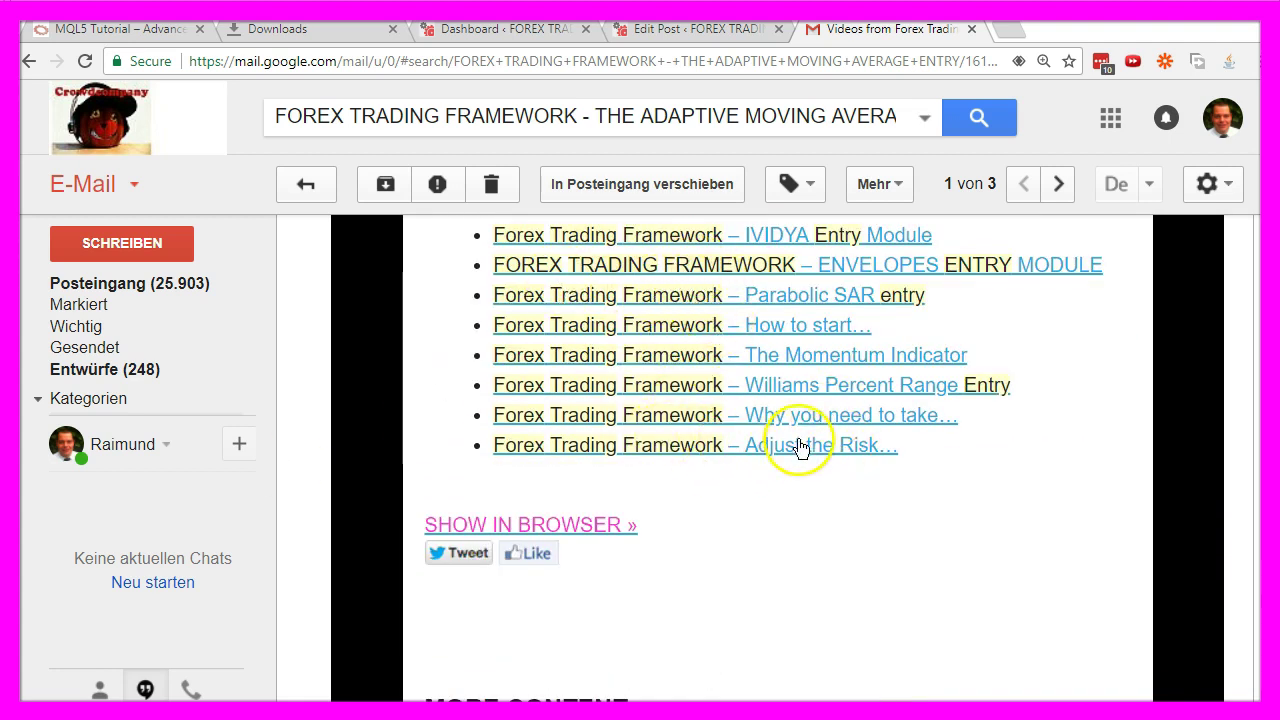
- Open 'The Momentum Indicator' related post and play its Momentum EA video
left_click(850, 366)
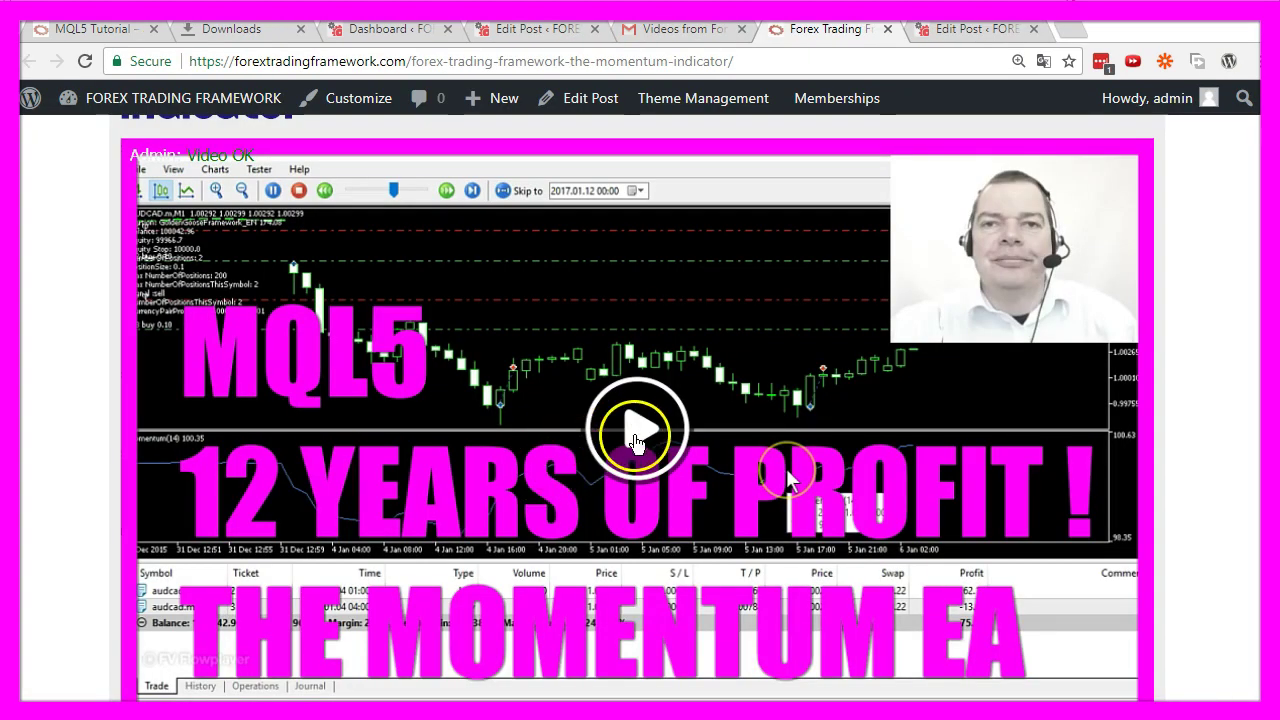
left_click(637, 440)
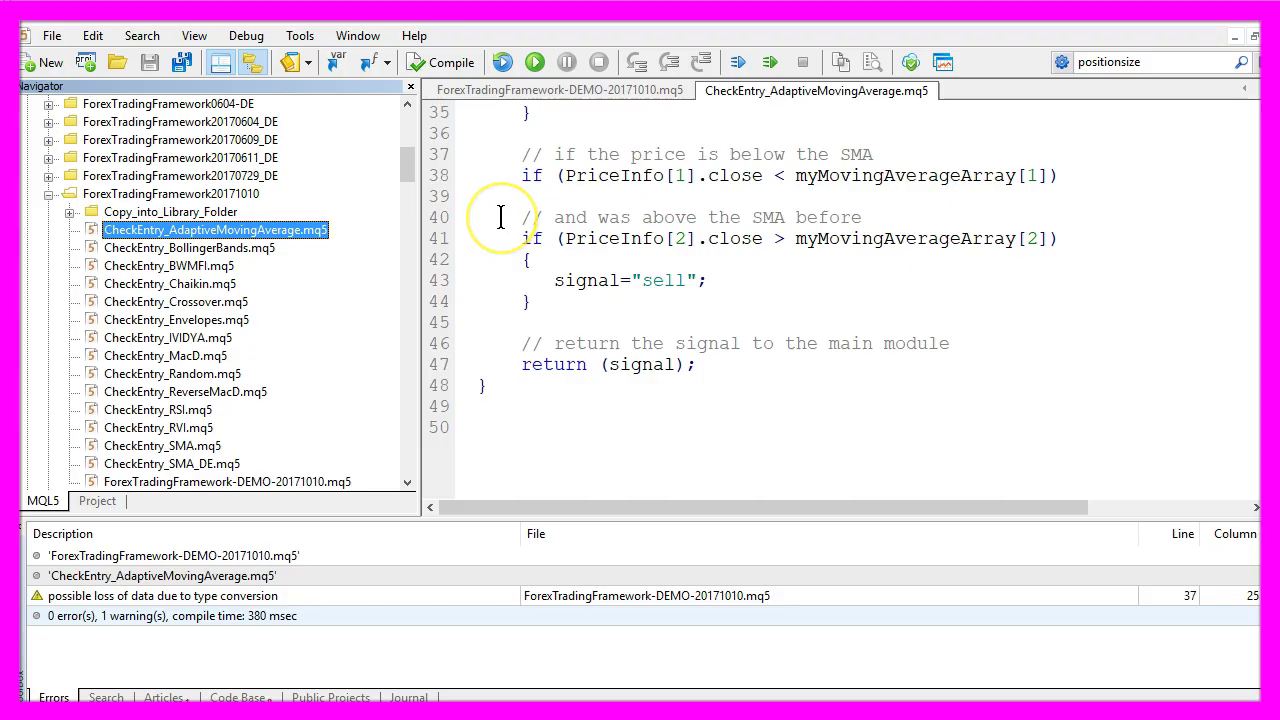
- Step down through the CheckEntry module files in the Navigator
key("Down")
key("Down")
key("Down")
key("Down")
key("Down")
key("Down")
key("Down")
key("Down")
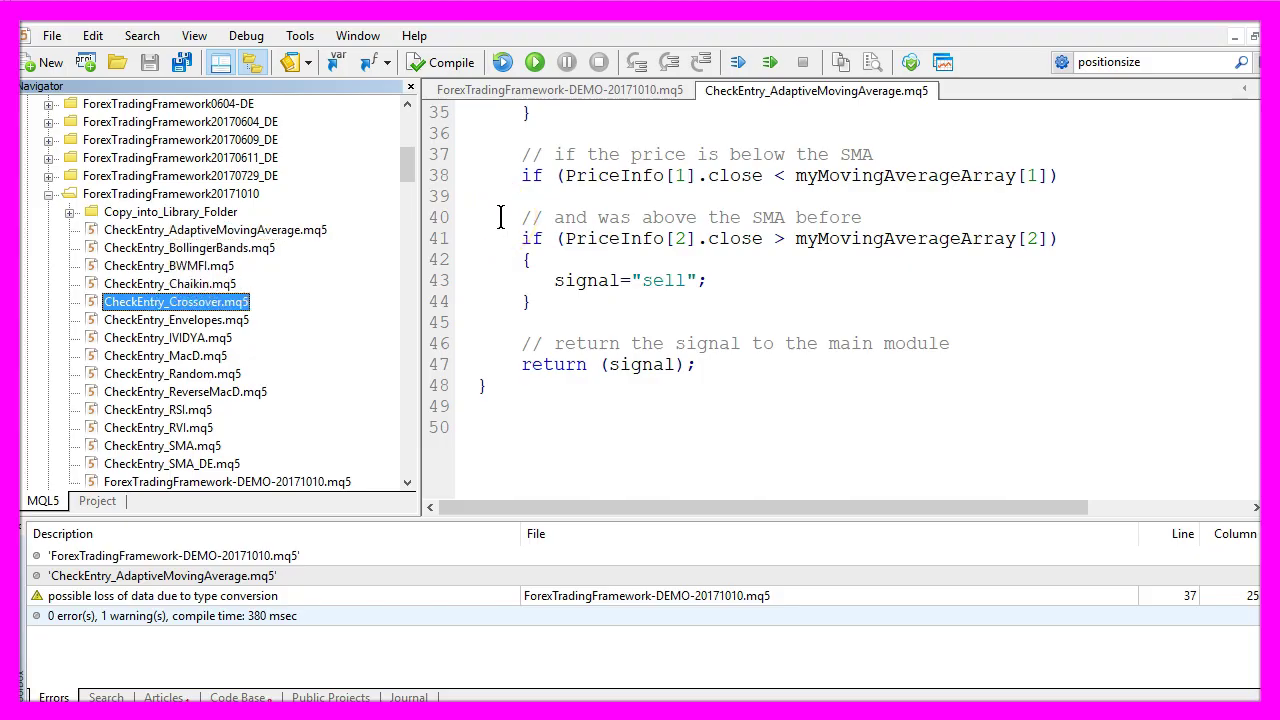
key("Down")
key("Down")
key("Down")
key("Down")
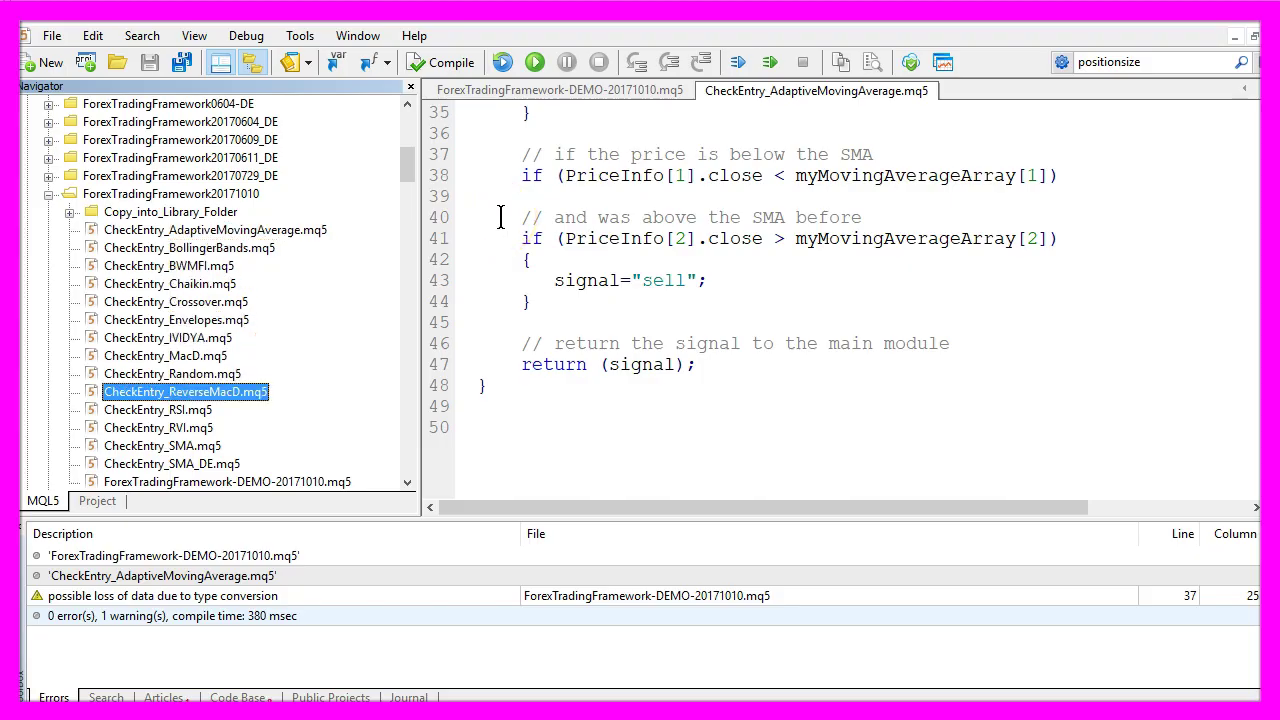